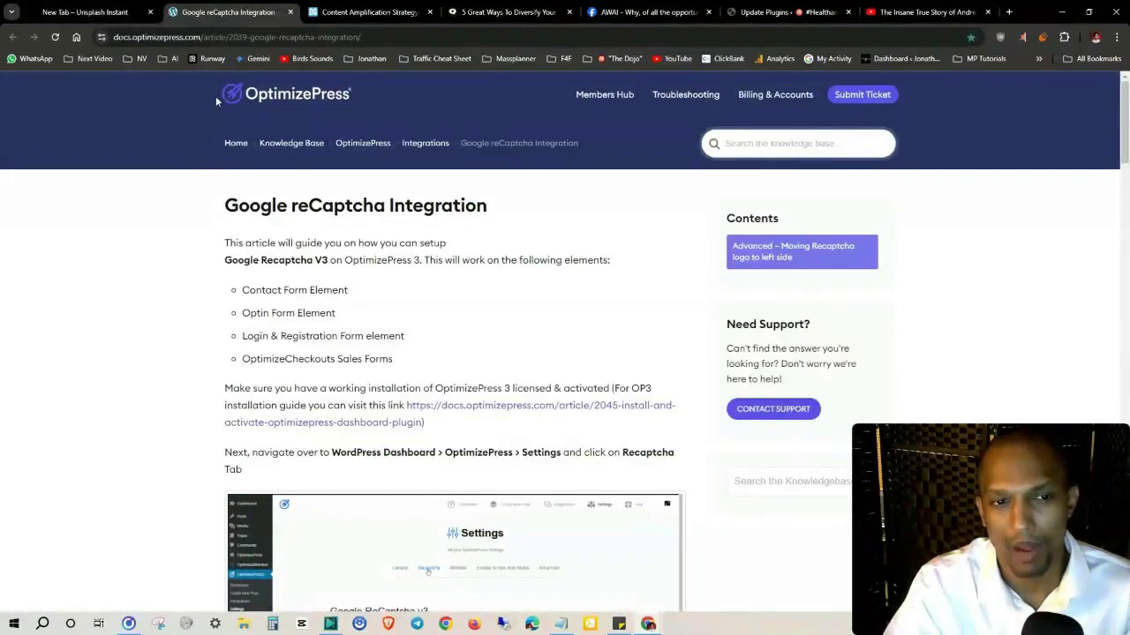
- Place the WordPress Update Plugins tab directly after the Google reCaptcha Integration guide tab, and return to the guide
scroll(255, 193, "down", 4)
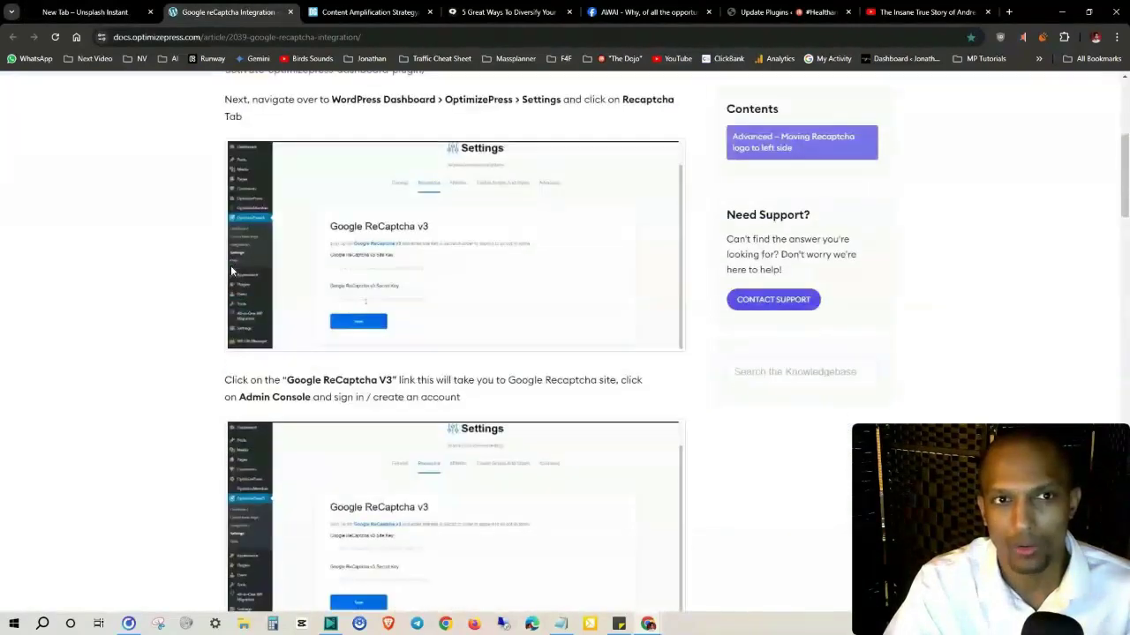
left_click_drag(785, 11, 393, 6)
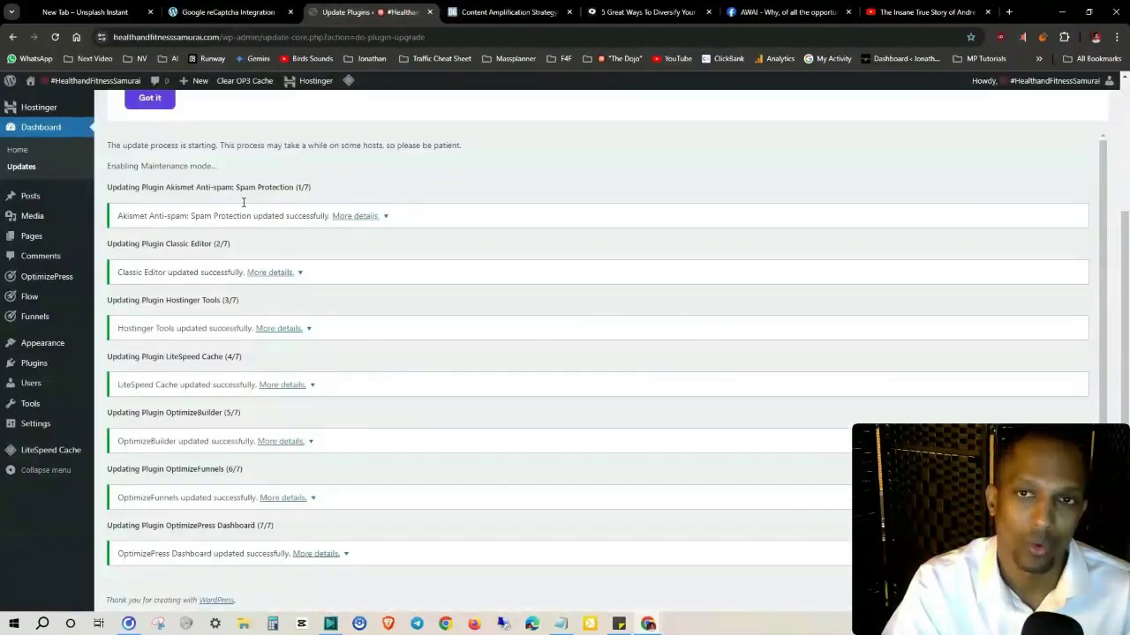
left_click(213, 5)
scroll(184, 270, "up", 4)
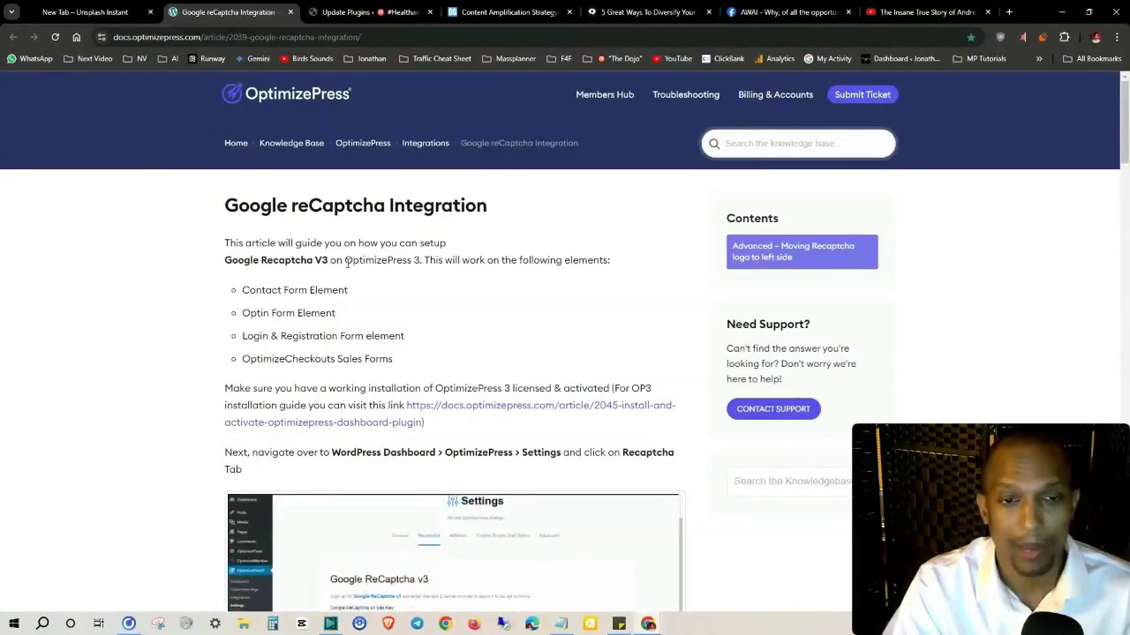
- Read the guide's supported form elements, installation requirement and the path to the OptimizePress Recaptcha settings
left_click_drag(424, 259, 610, 260)
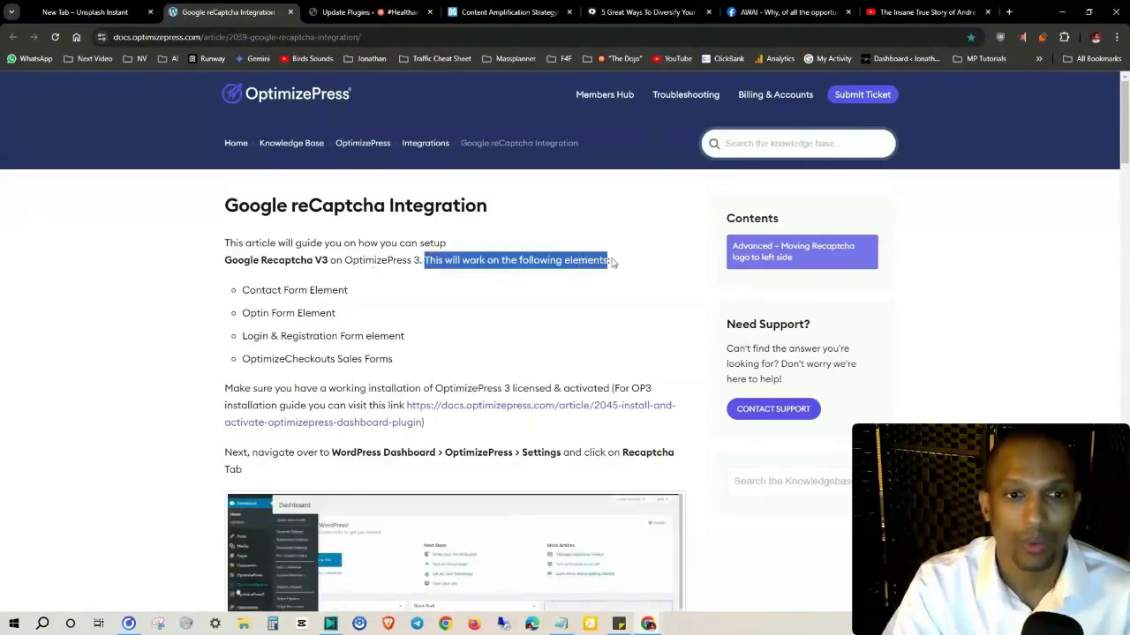
left_click_drag(365, 290, 237, 293)
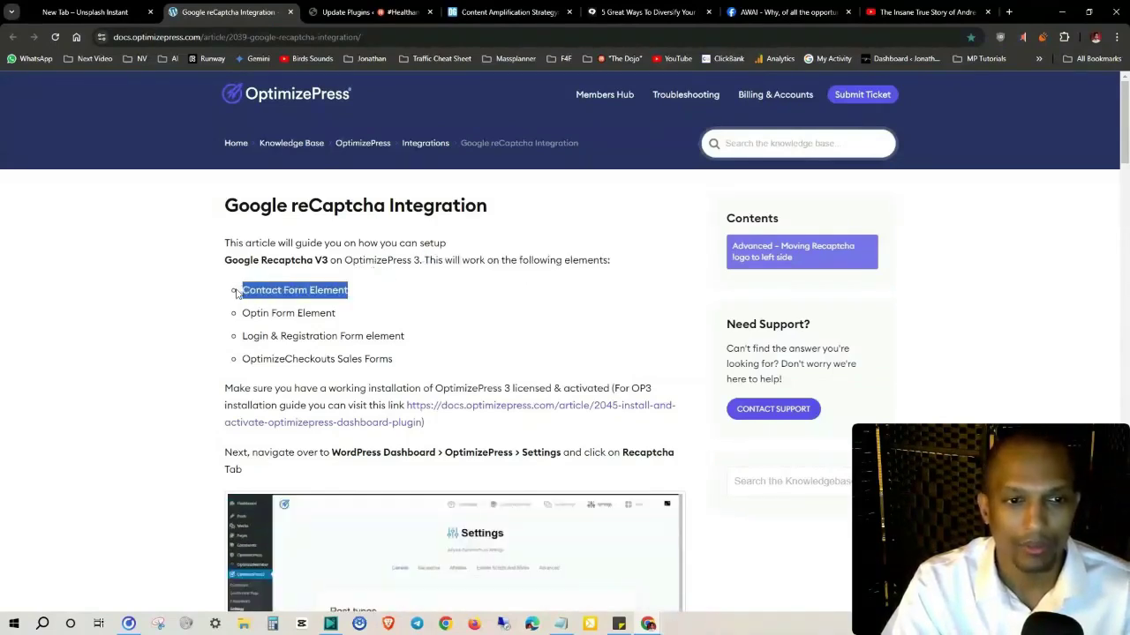
left_click(352, 324)
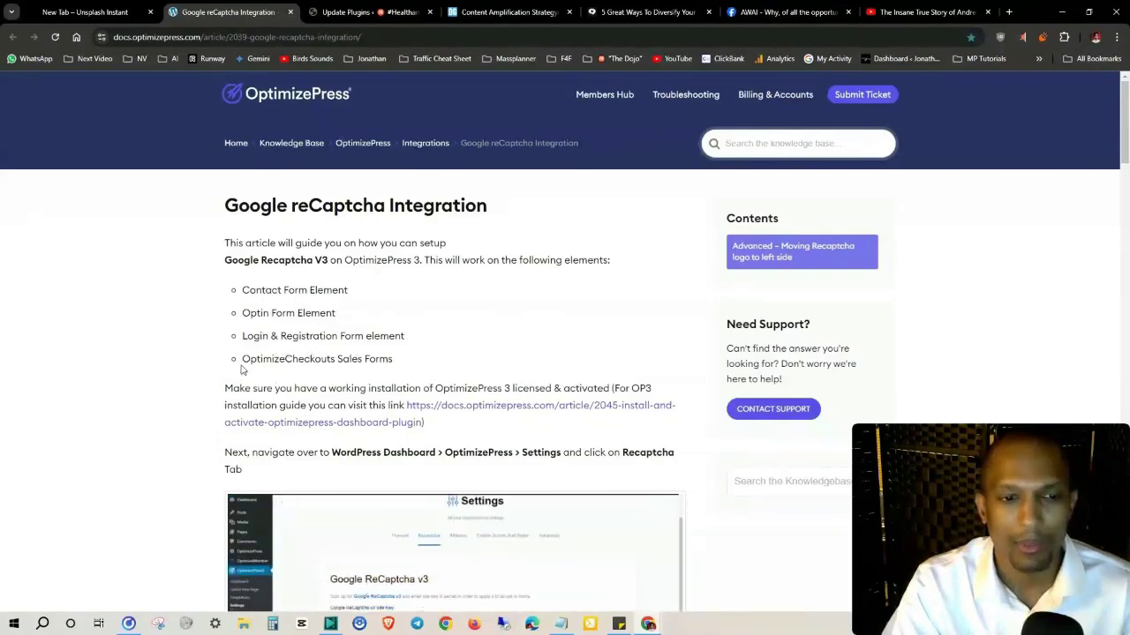
scroll(208, 370, "down", 7)
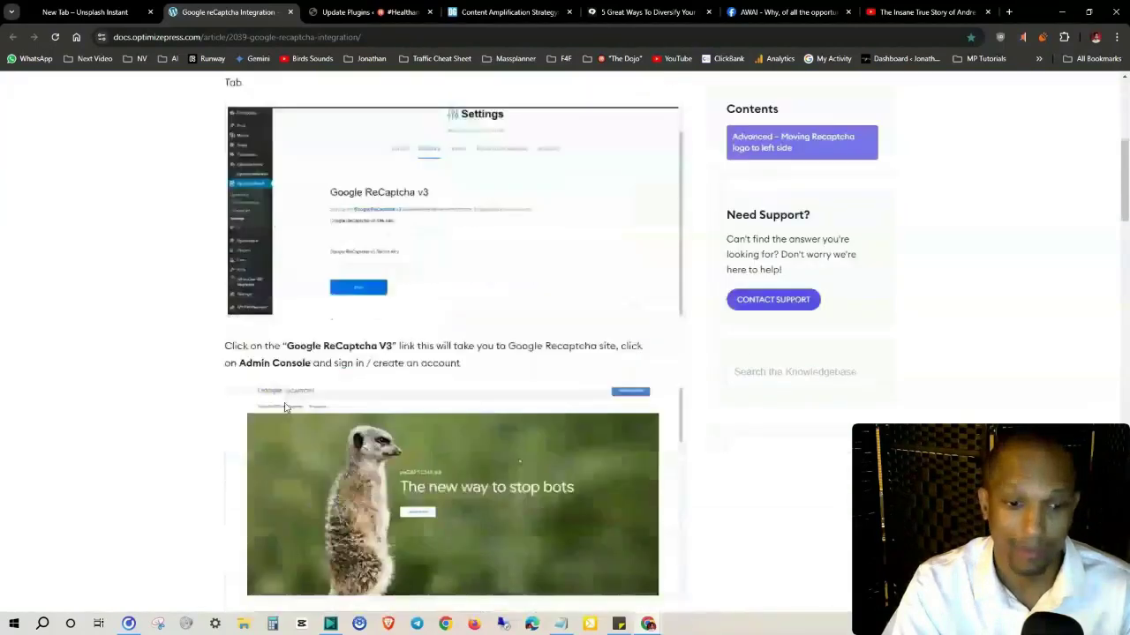
scroll(220, 401, "up", 3)
scroll(223, 397, "up", 5)
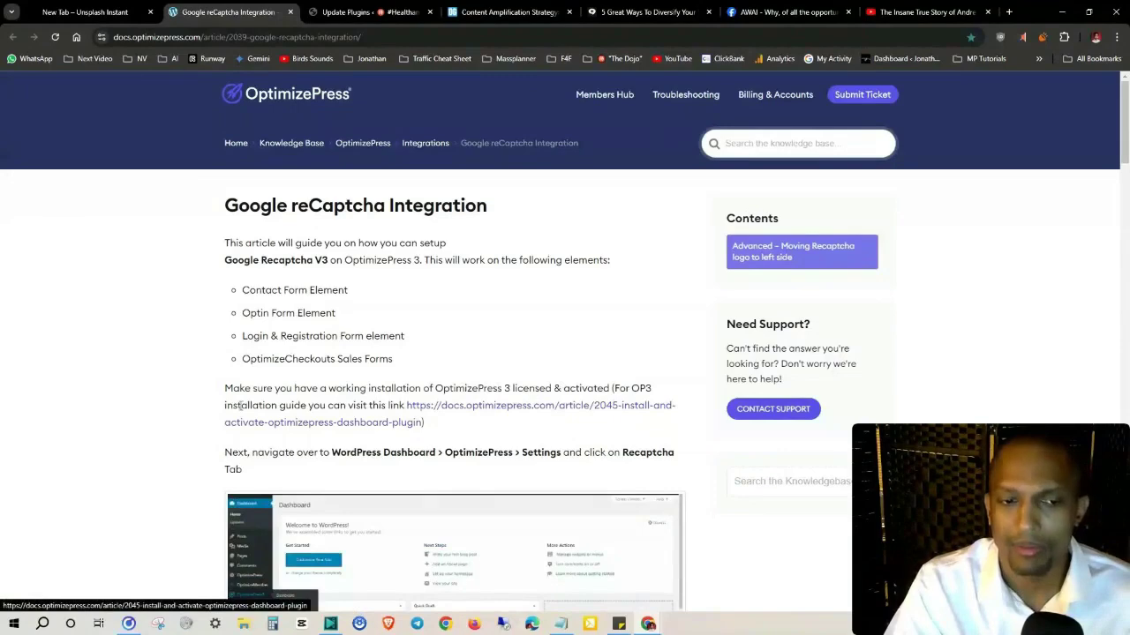
scroll(184, 388, "down", 2)
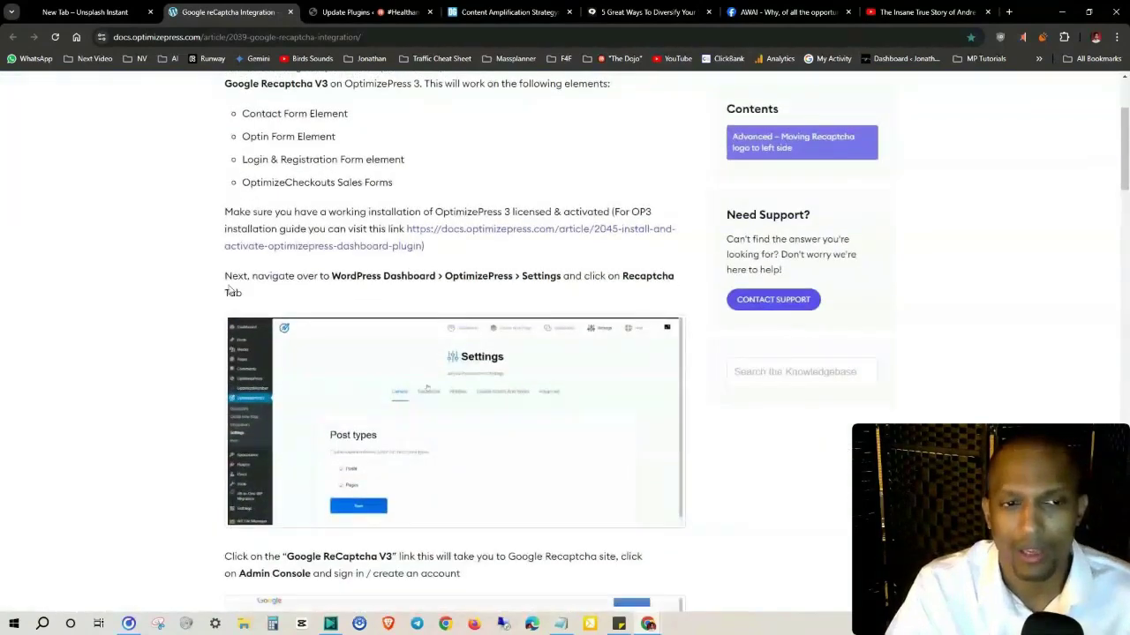
left_click_drag(298, 278, 479, 292)
left_click(479, 299)
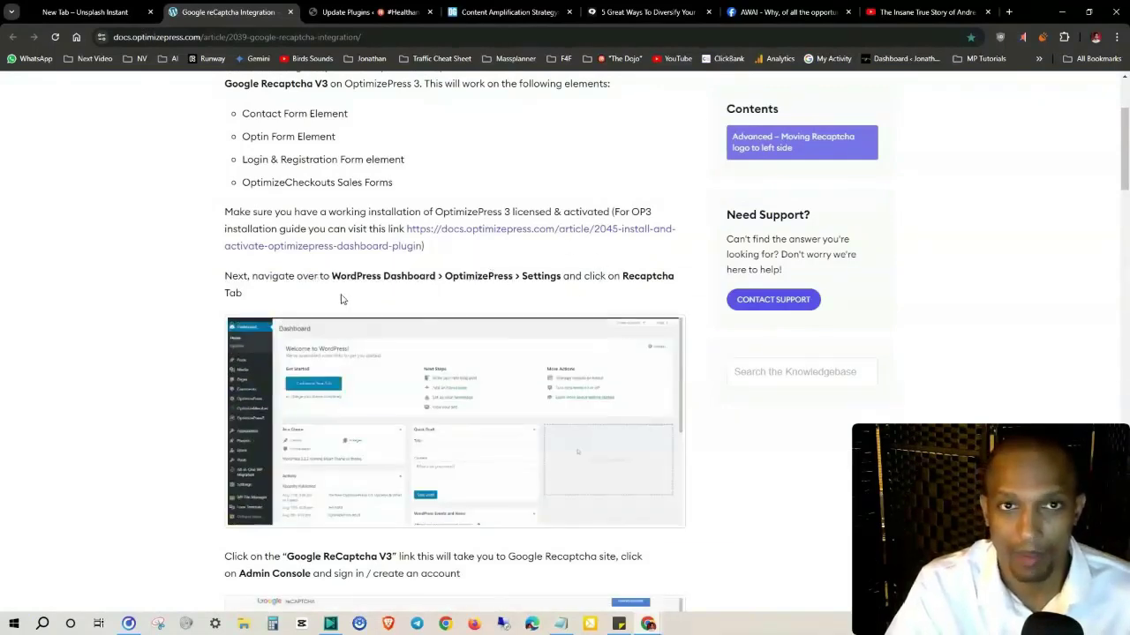
- Open the Recaptcha section of the OptimizePress settings on the WordPress site
mouse_move(375, 5)
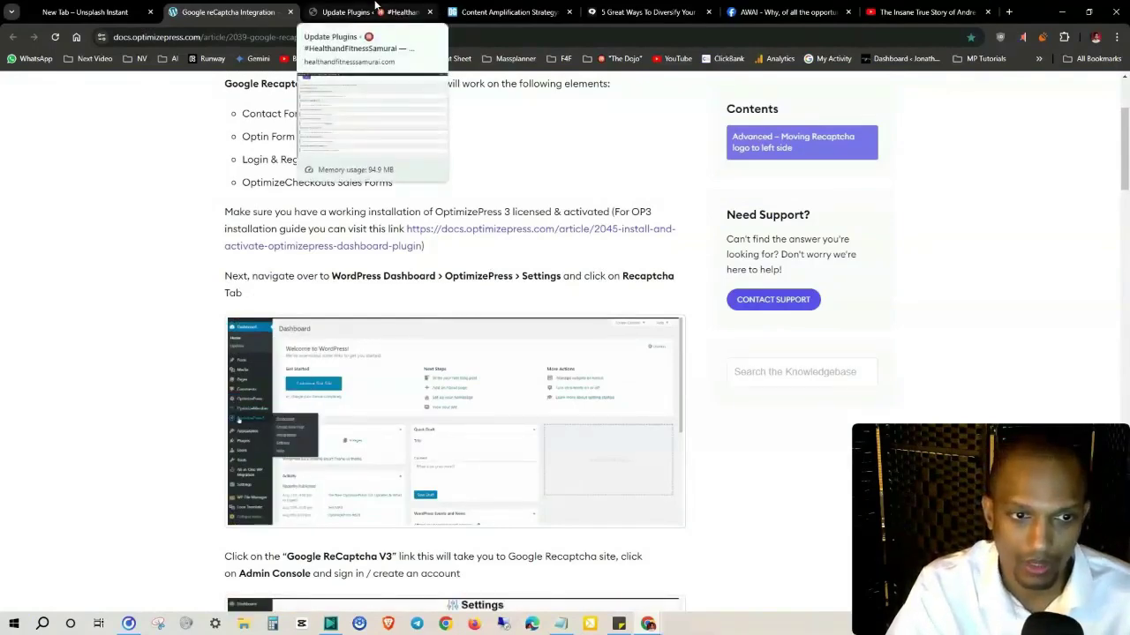
left_click(375, 4)
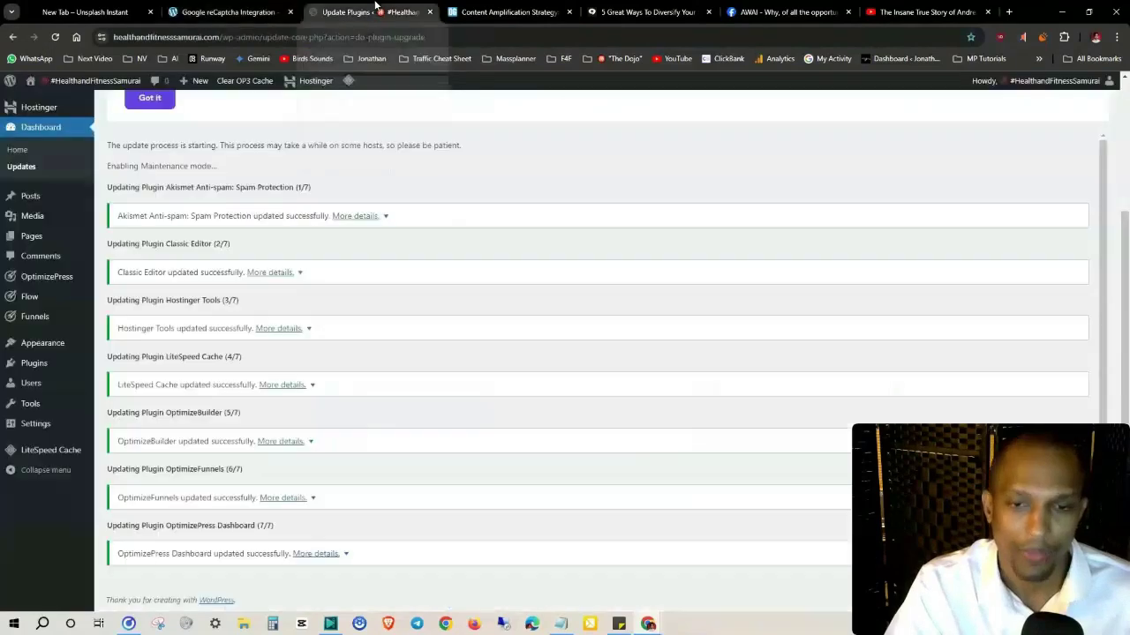
mouse_move(55, 280)
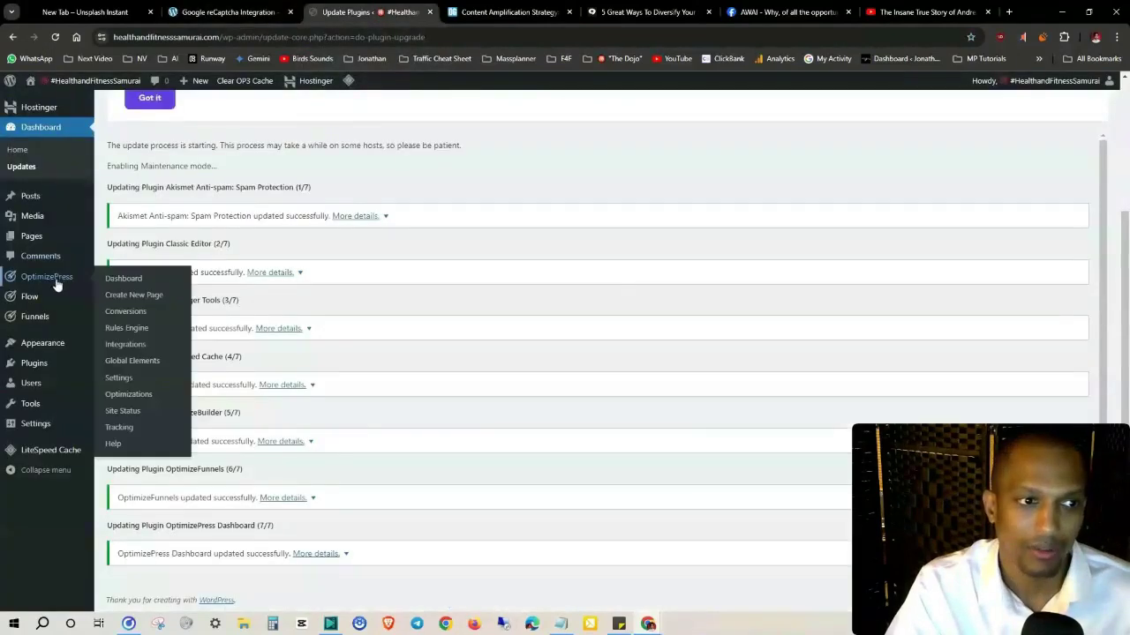
left_click(118, 378)
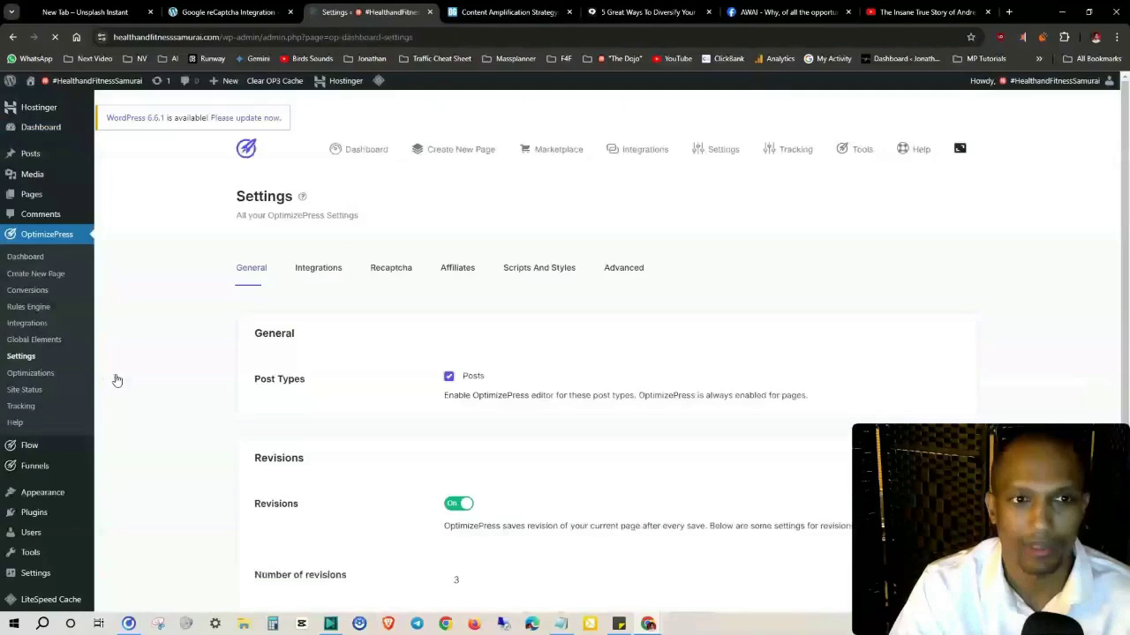
left_click(389, 275)
- Check the guide's sign-up instruction, follow the Google ReCaptcha v3 link for the site key, and open the v3 Admin Console
key("ctrl+shift+Tab")
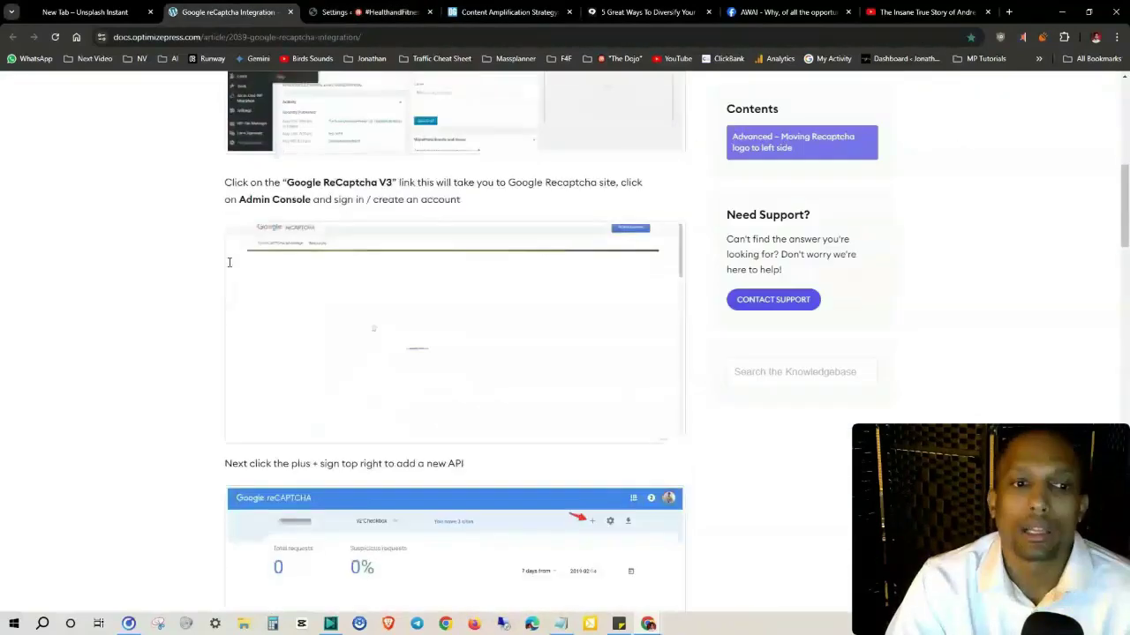
left_click_drag(287, 145, 617, 147)
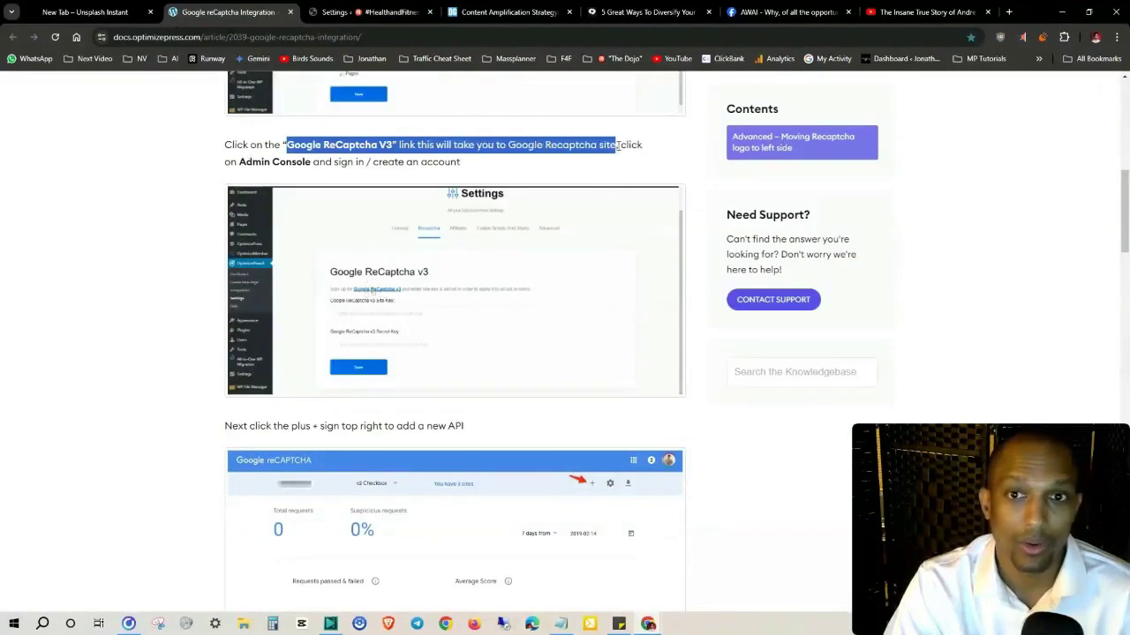
left_click(196, 161)
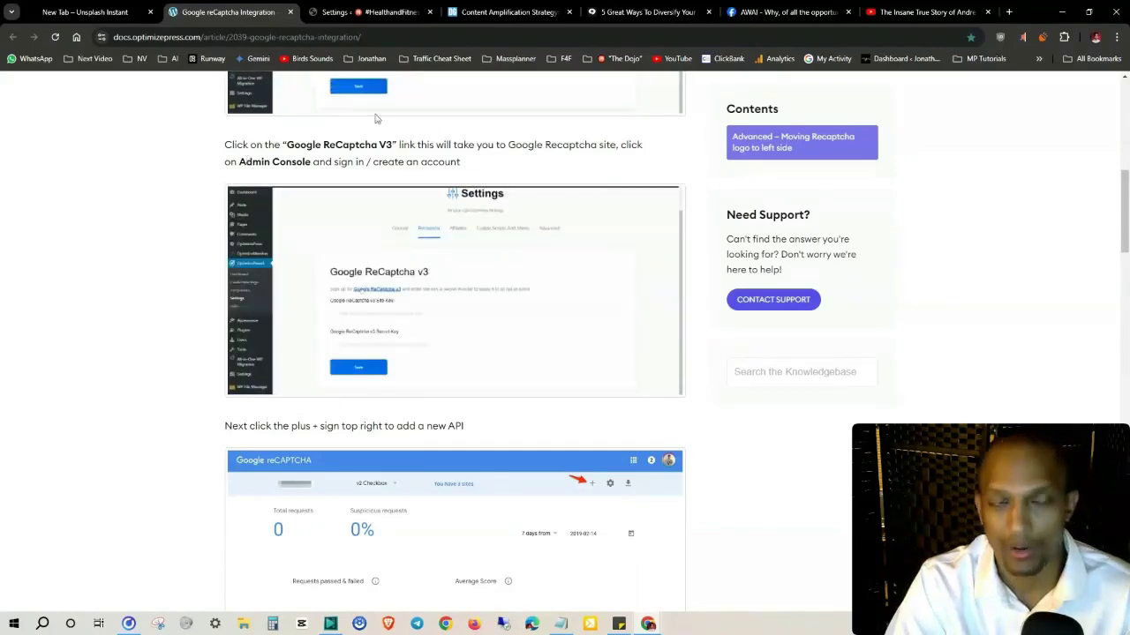
left_click(383, 9)
scroll(452, 325, "down", 2)
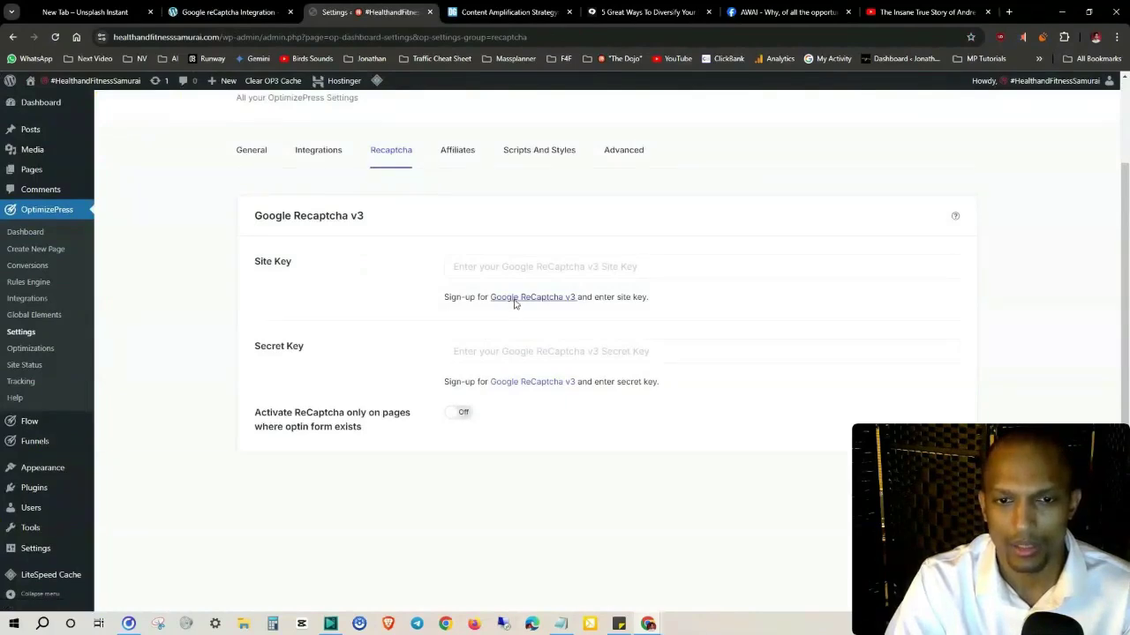
left_click(515, 300)
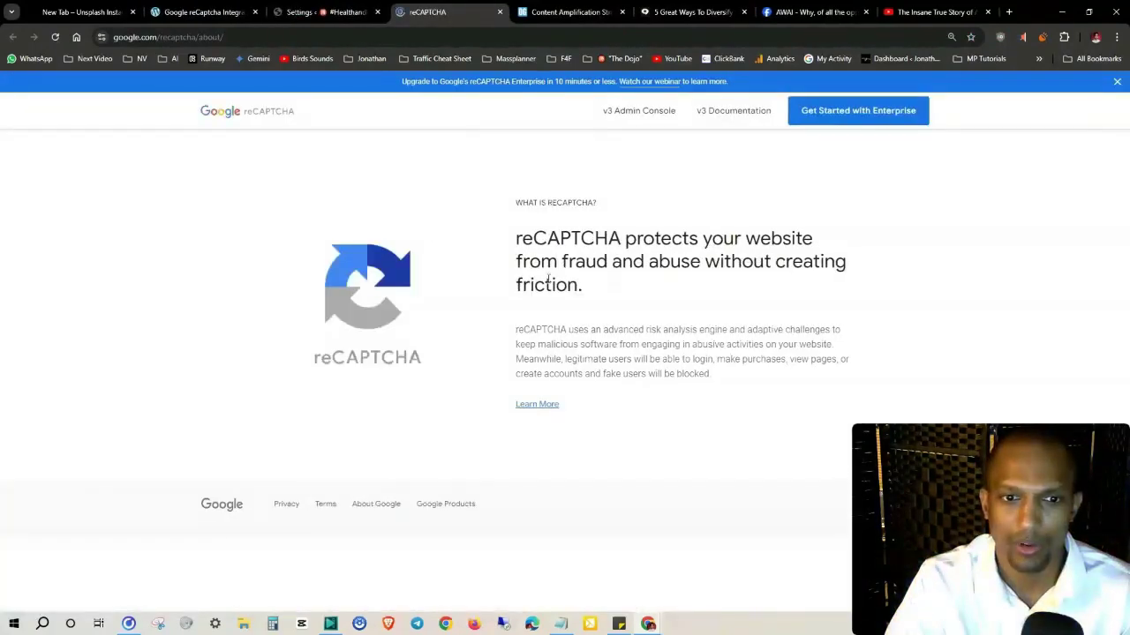
left_click(637, 112)
- Read the guide's instructions on adding a new API and filling in the site registration details
key("ctrl+2")
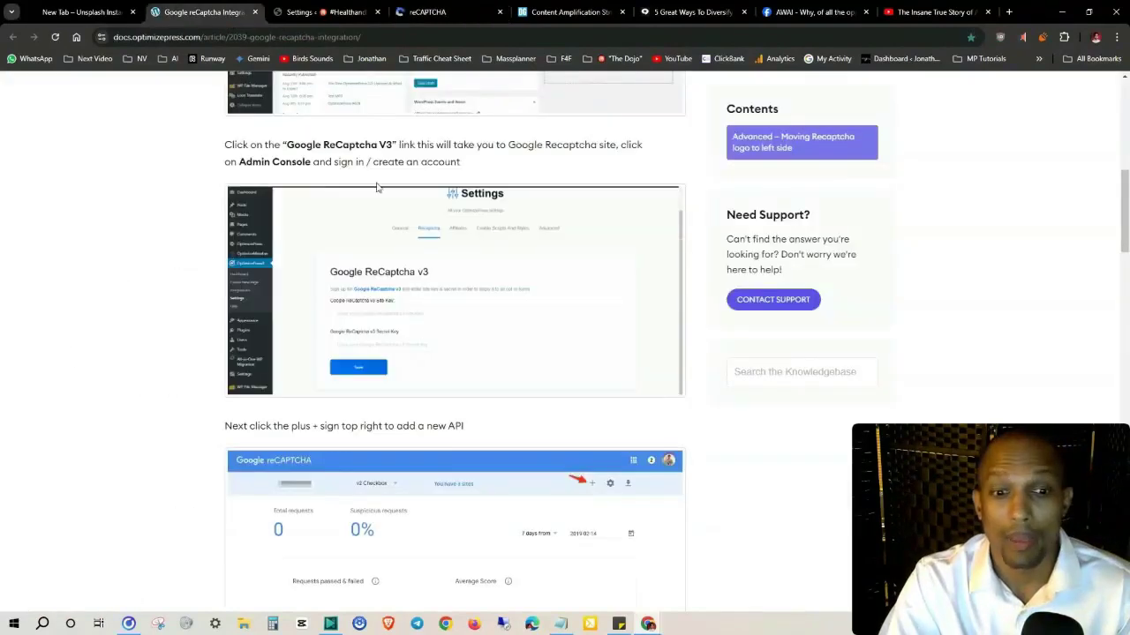
scroll(534, 320, "down", 2)
left_click_drag(290, 308, 486, 316)
scroll(630, 353, "down", 1)
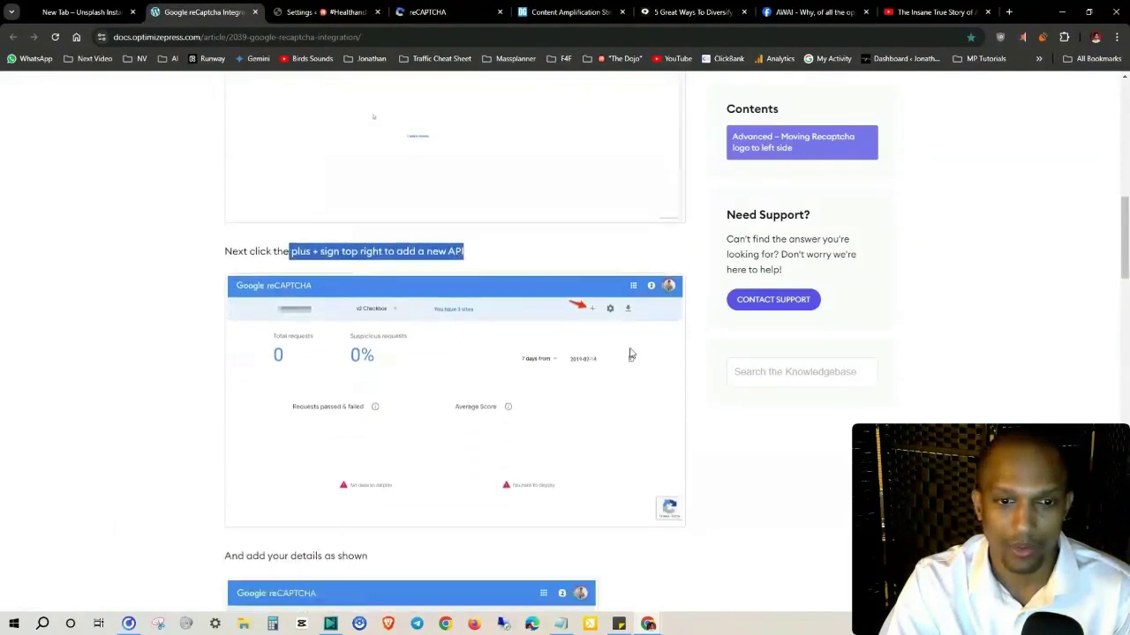
scroll(630, 353, "down", 4)
scroll(251, 283, "down", 1)
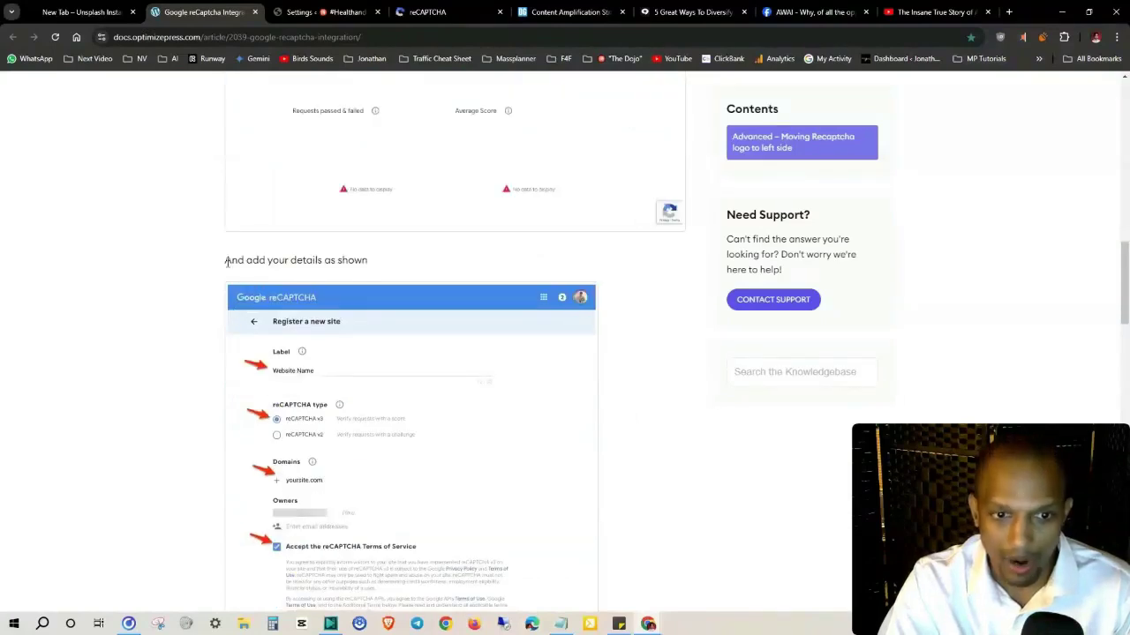
left_click_drag(226, 262, 382, 299)
scroll(186, 436, "down", 2)
left_click(188, 351)
- Start registering a new site in the reCAPTCHA console and label it "Health & Fitness"
left_click(458, 9)
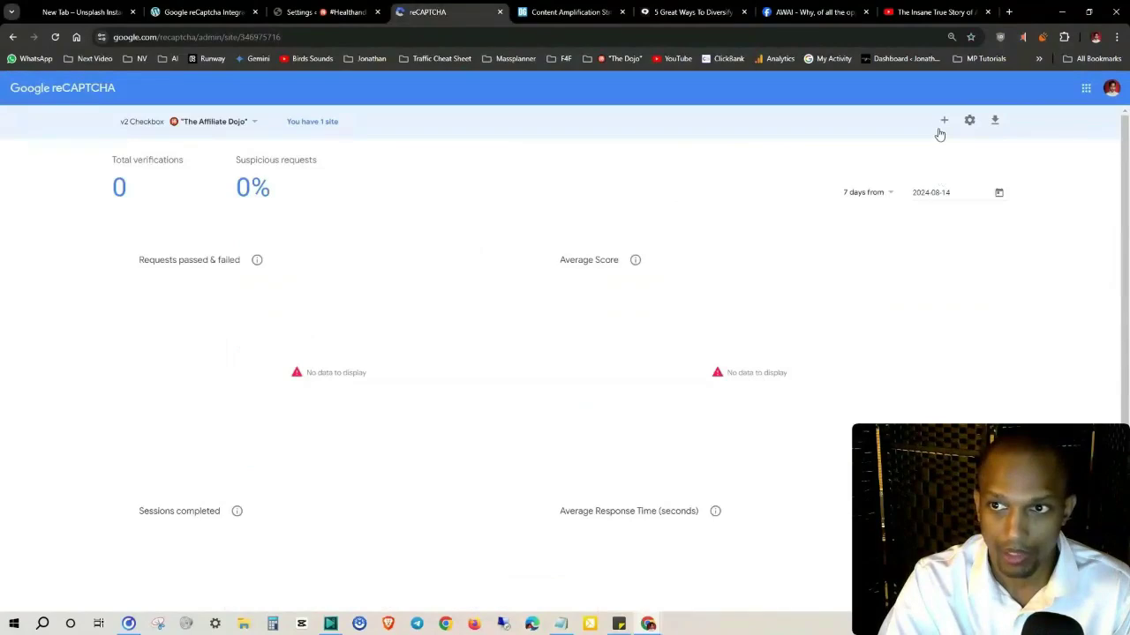
key("ctrl+2")
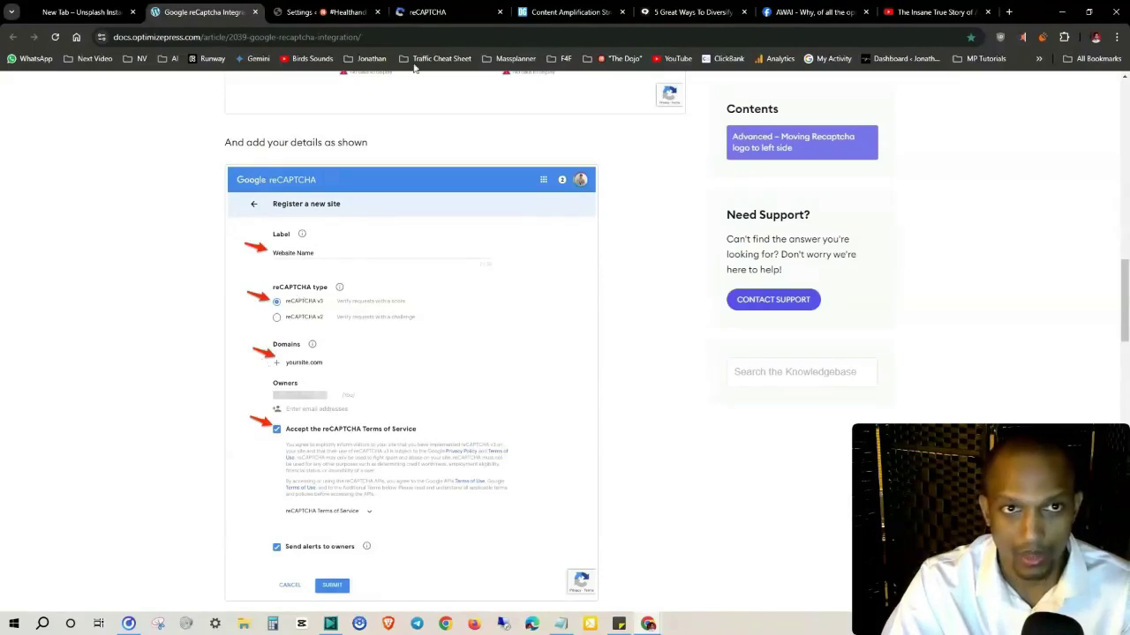
left_click(426, 12)
left_click(171, 315)
type("Health & Fitness")
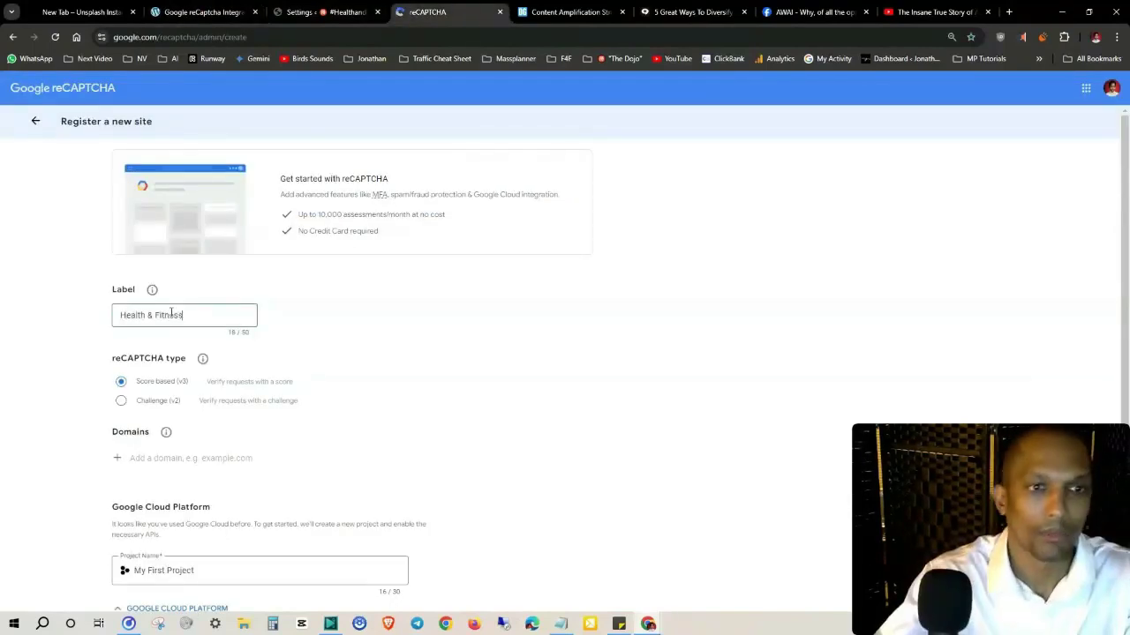
left_click(211, 12)
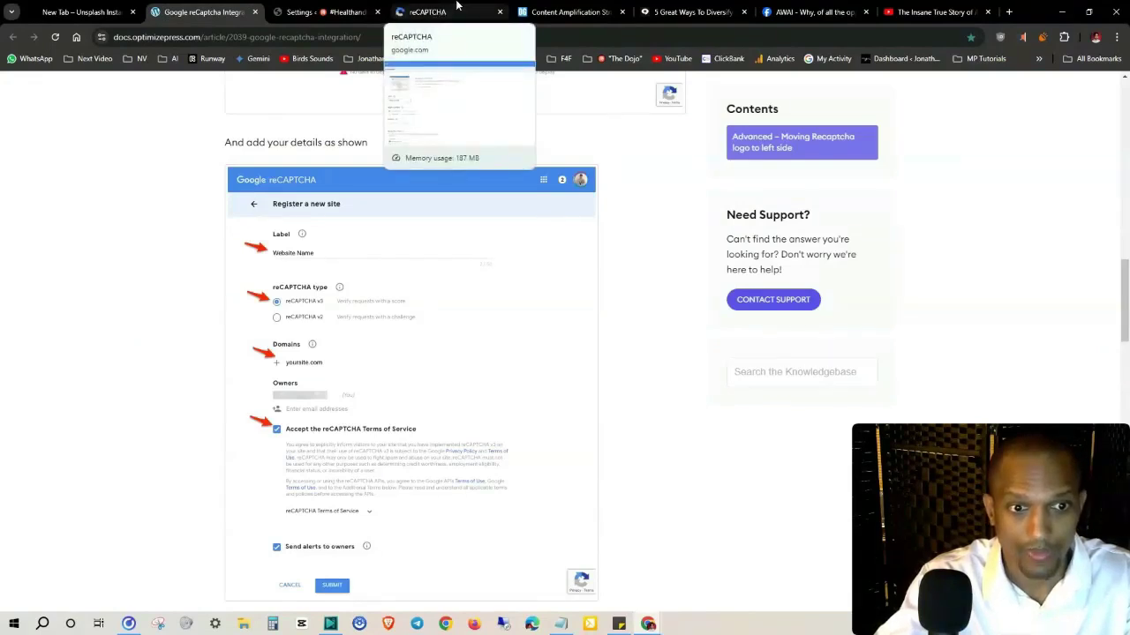
left_click(457, 9)
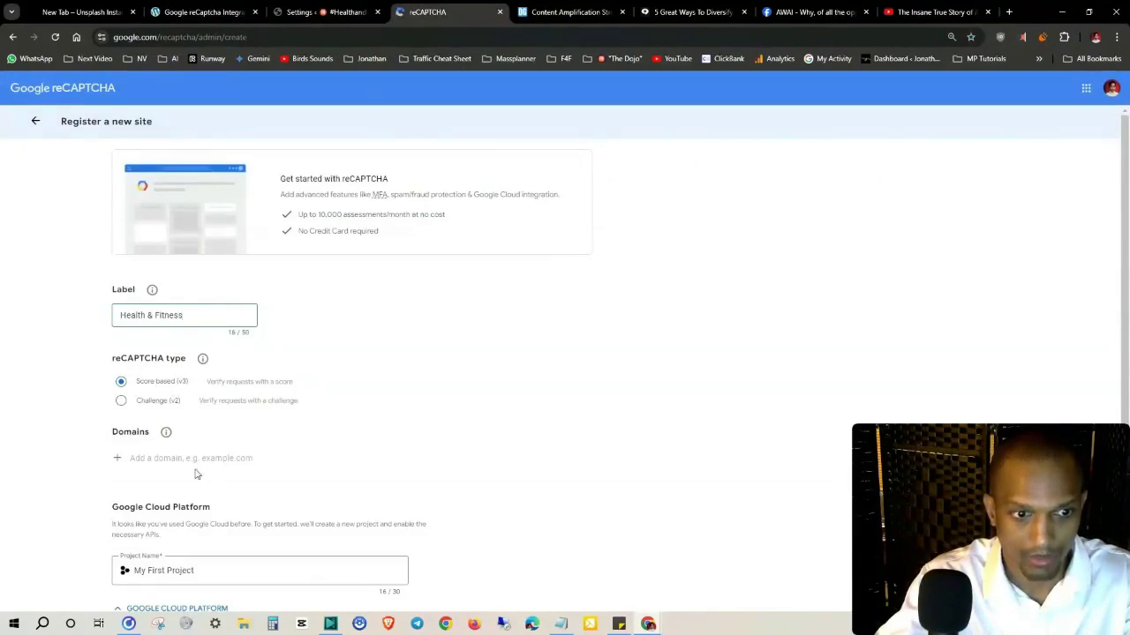
left_click(311, 13)
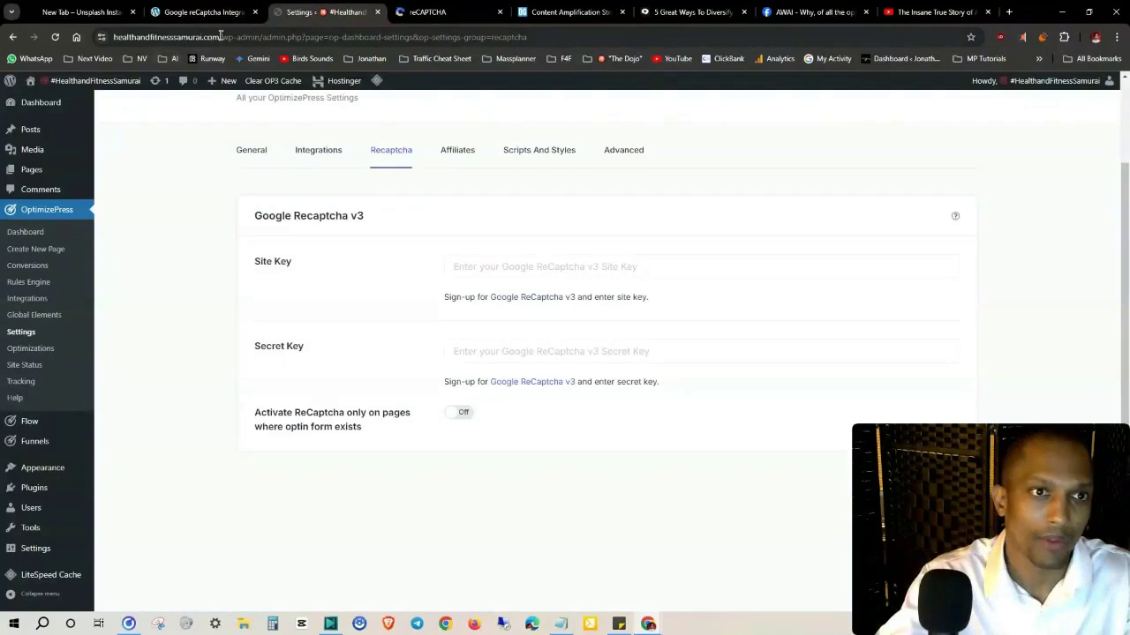
left_click_drag(246, 37, 114, 38)
right_click(139, 37)
left_click(167, 141)
left_click(434, 9)
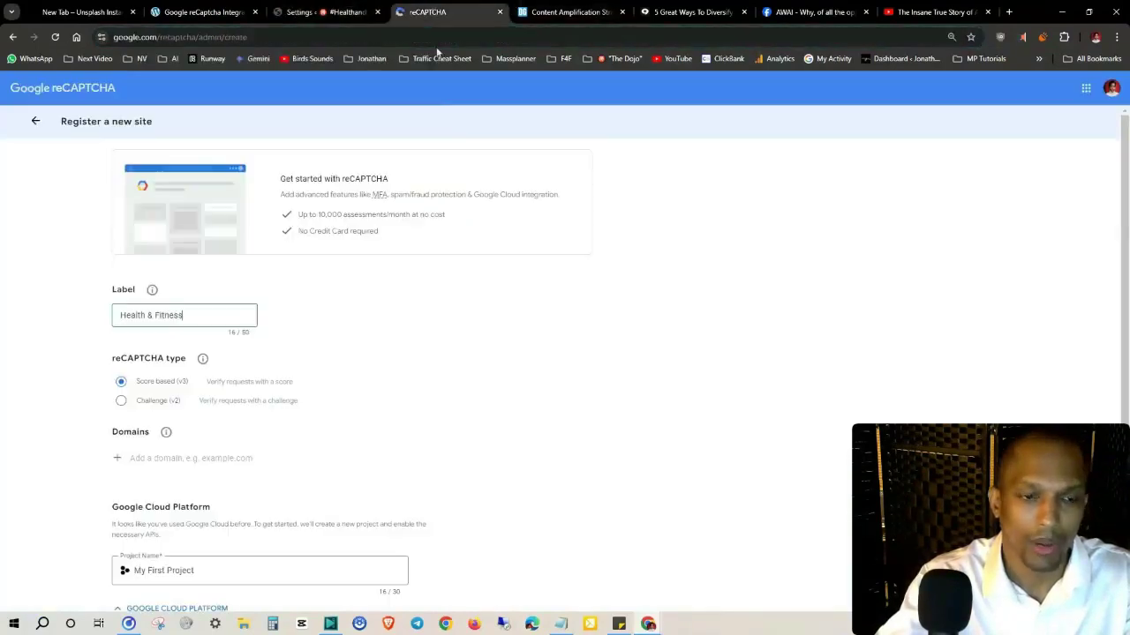
left_click(175, 458)
right_click(152, 458)
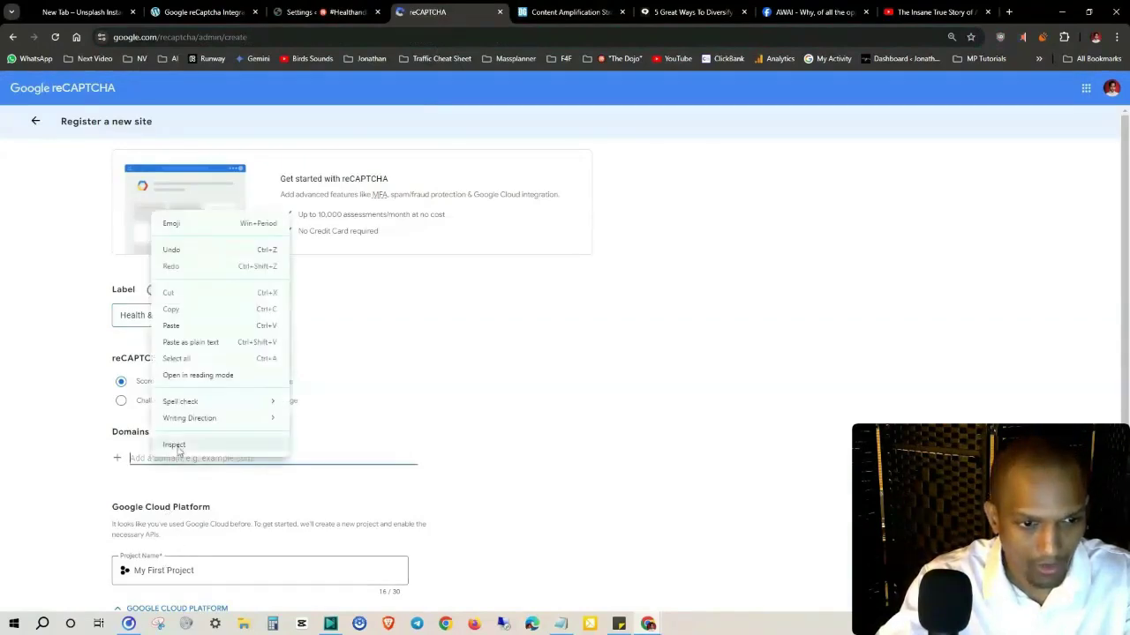
left_click(177, 324)
key("Return")
scroll(642, 365, "down", 1)
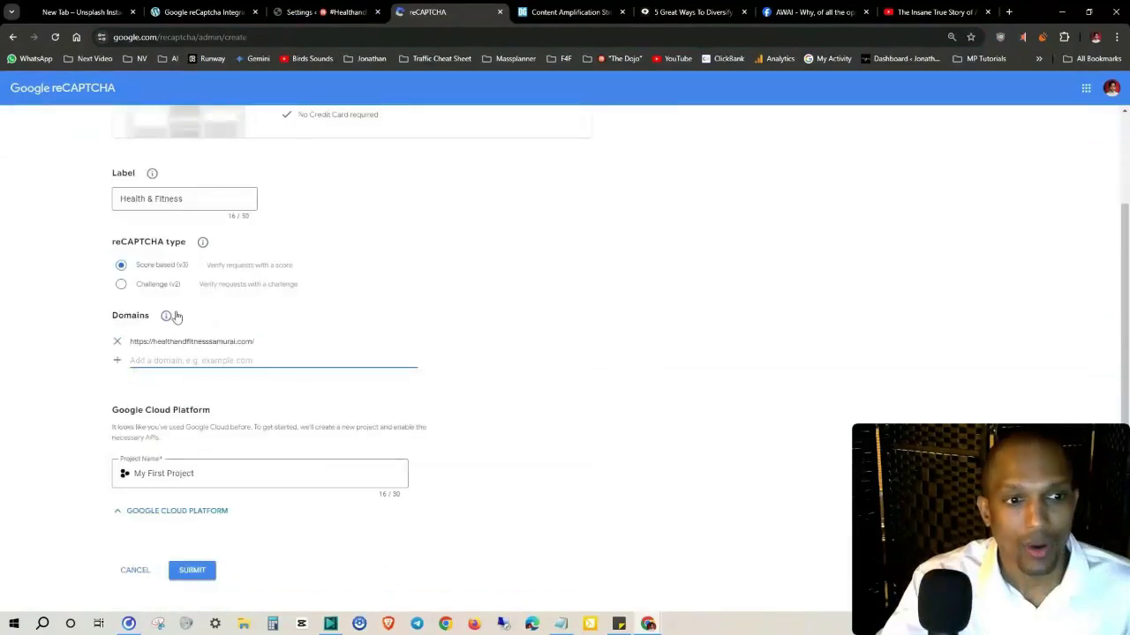
- Compare the reCAPTCHA registration form with the OptimizePress key fields and the guide's example registration
left_click(208, 194)
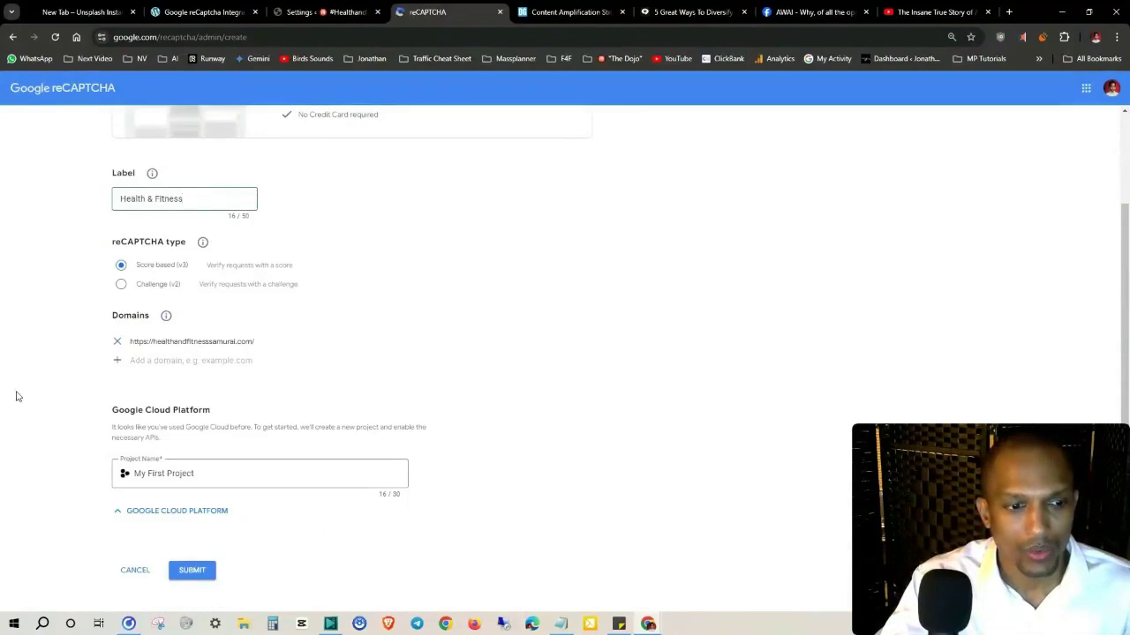
left_click(328, 11)
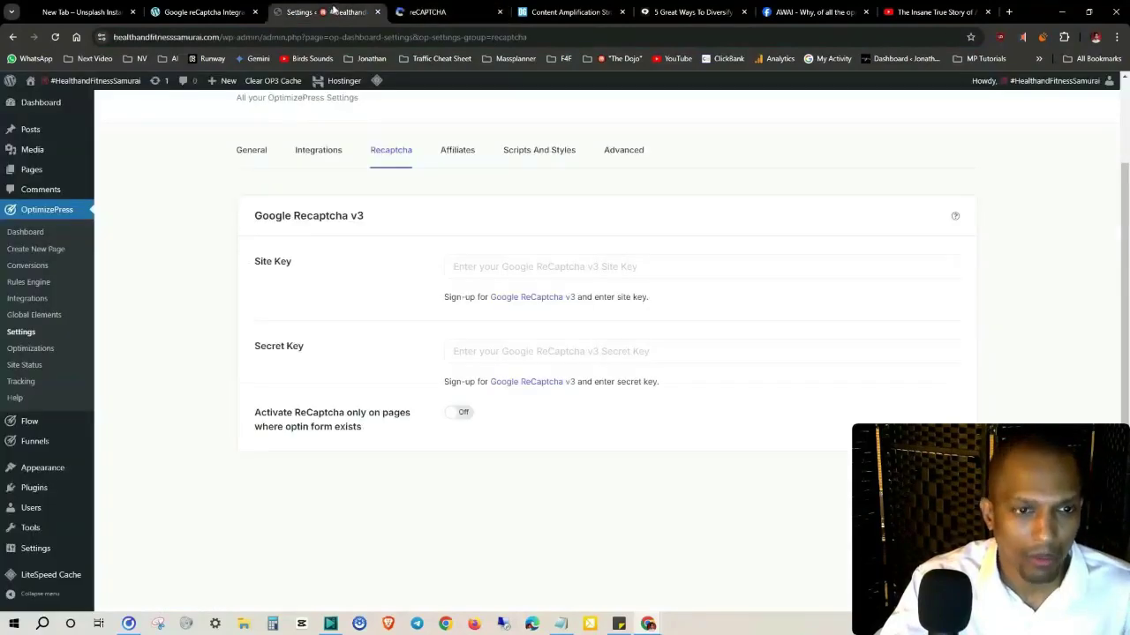
left_click(207, 12)
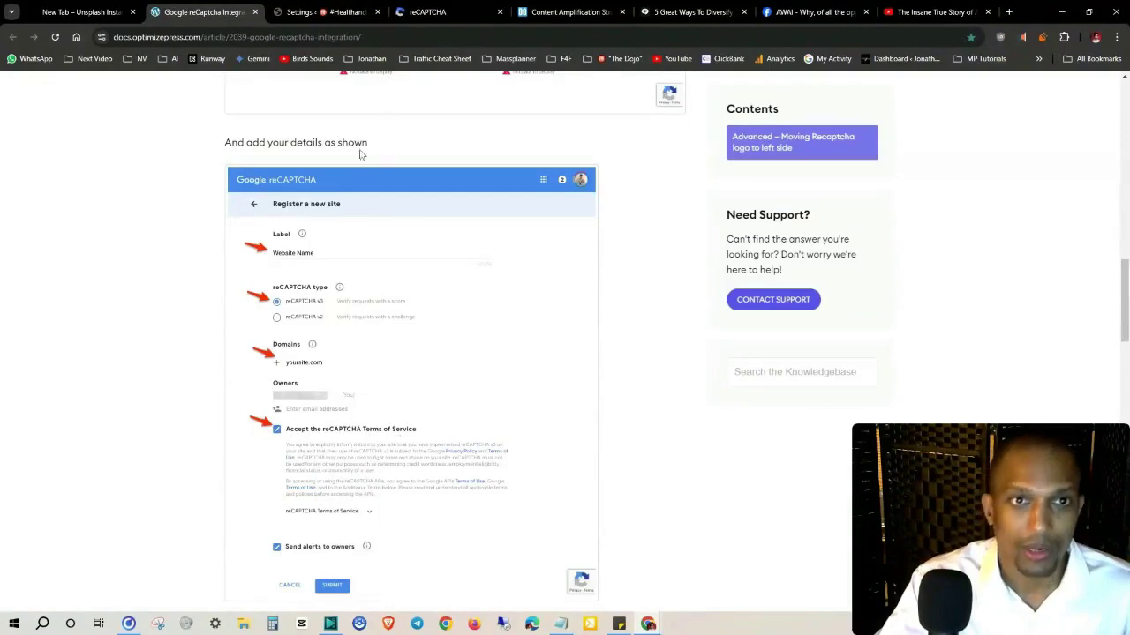
left_click(425, 11)
scroll(72, 324, "down", 1)
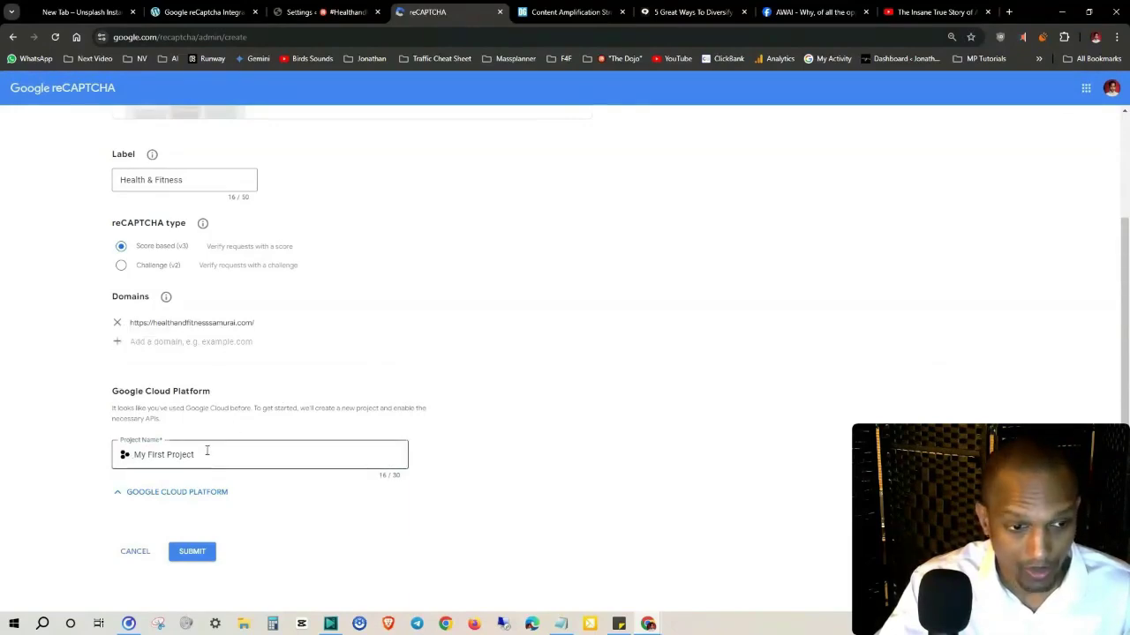
- Copy the site label and name the Google Cloud project "Health and Fitness"
triple_click(151, 180)
right_click(150, 177)
left_click(198, 231)
- Replace the registered domain with healthandfitnesssamurai.com, without protocol or trailing slash, and submit the reCAPTCHA registration
left_click_drag(253, 323, 154, 323)
right_click(159, 325)
left_click(196, 337)
left_click(121, 322)
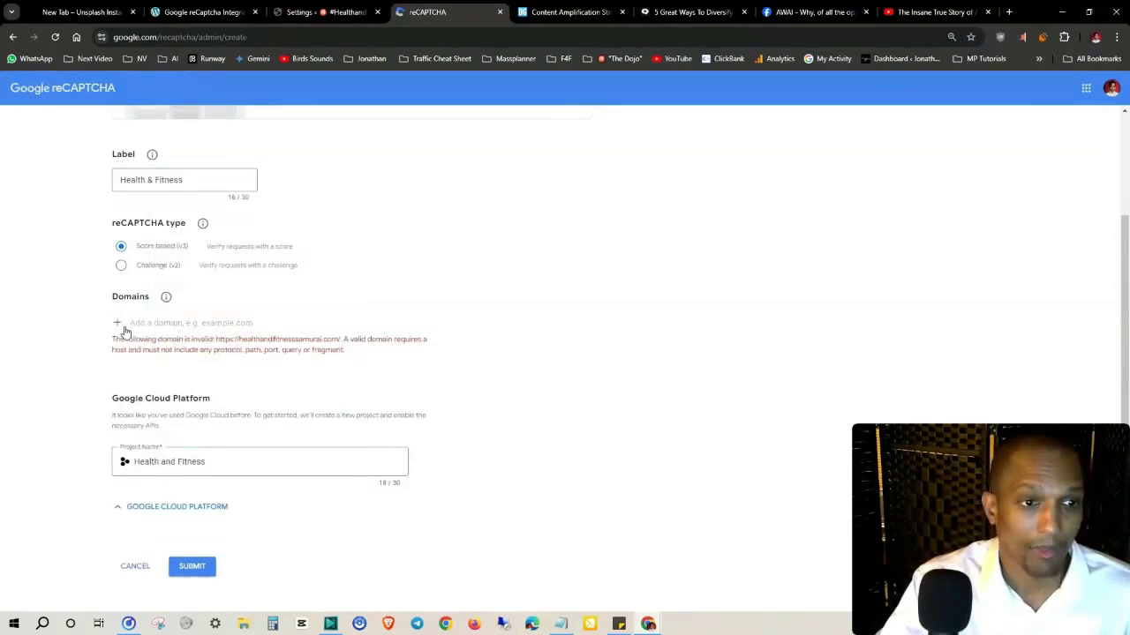
right_click(167, 325)
left_click(188, 438)
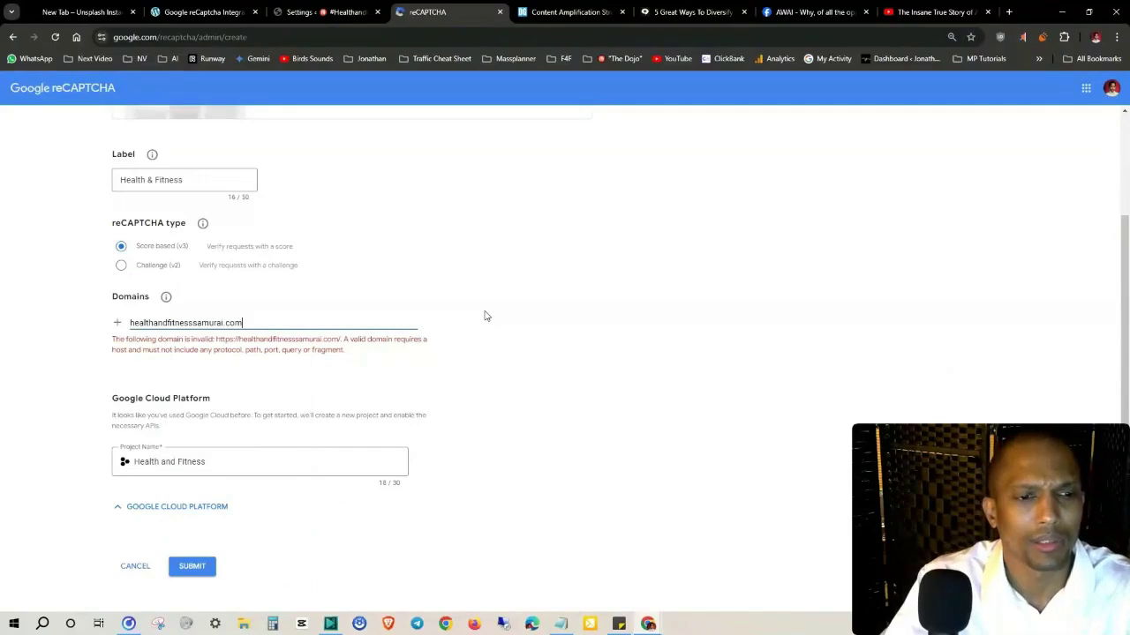
left_click(203, 561)
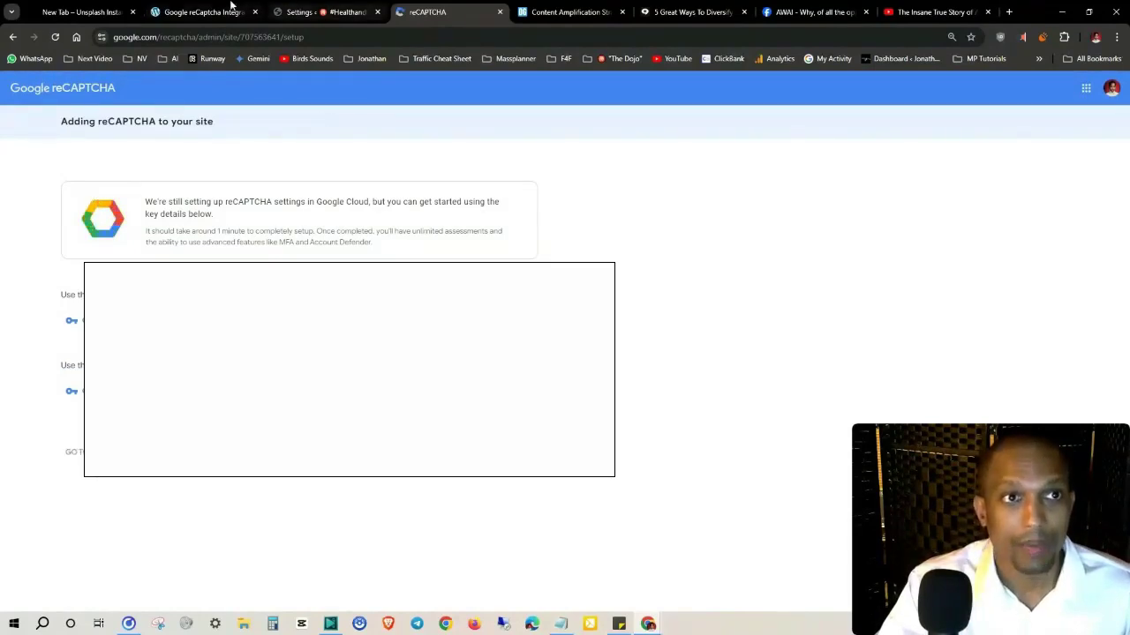
- Read the guide's instructions on copying the site and secret keys into the OP3 Recaptcha fields and saving them
left_click(258, 7)
scroll(200, 314, "down", 4)
left_click_drag(218, 284, 315, 295)
left_click(332, 300)
scroll(369, 471, "down", 4)
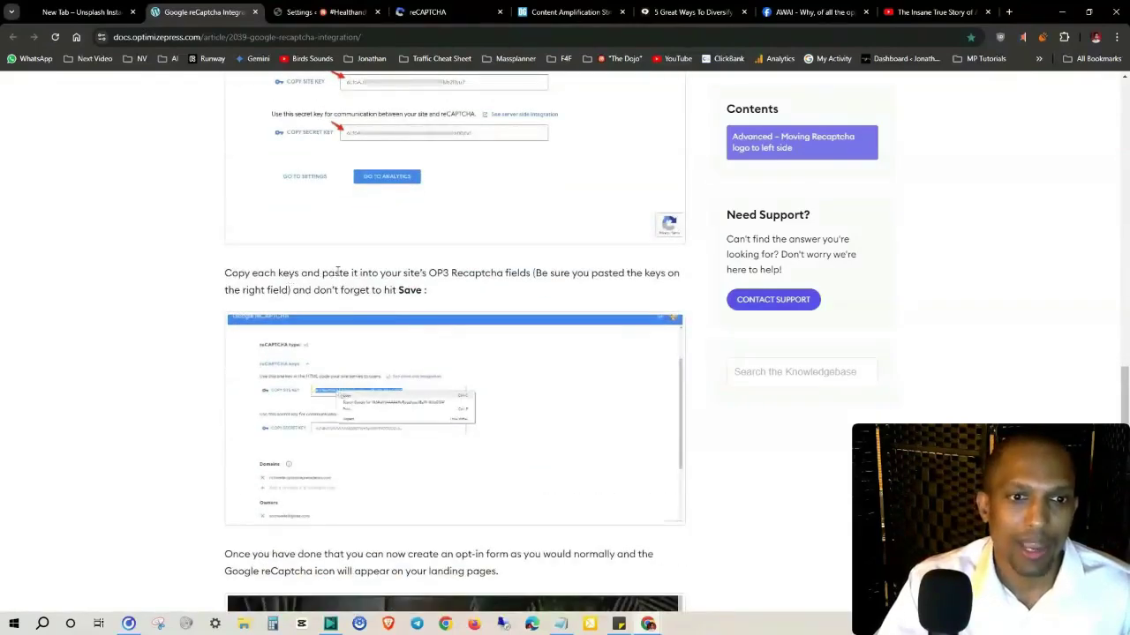
left_click_drag(422, 277, 575, 275)
left_click(575, 275)
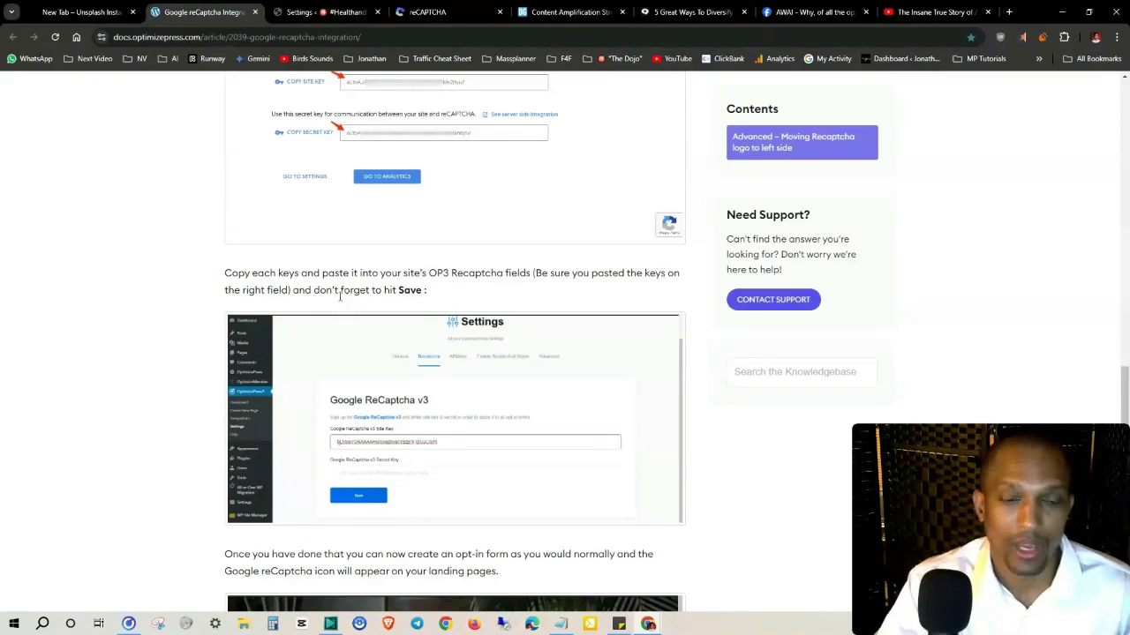
- Copy the reCAPTCHA site key and paste it into the site key field of OptimizePress's Google Recaptcha v3 settings
left_click(442, 10)
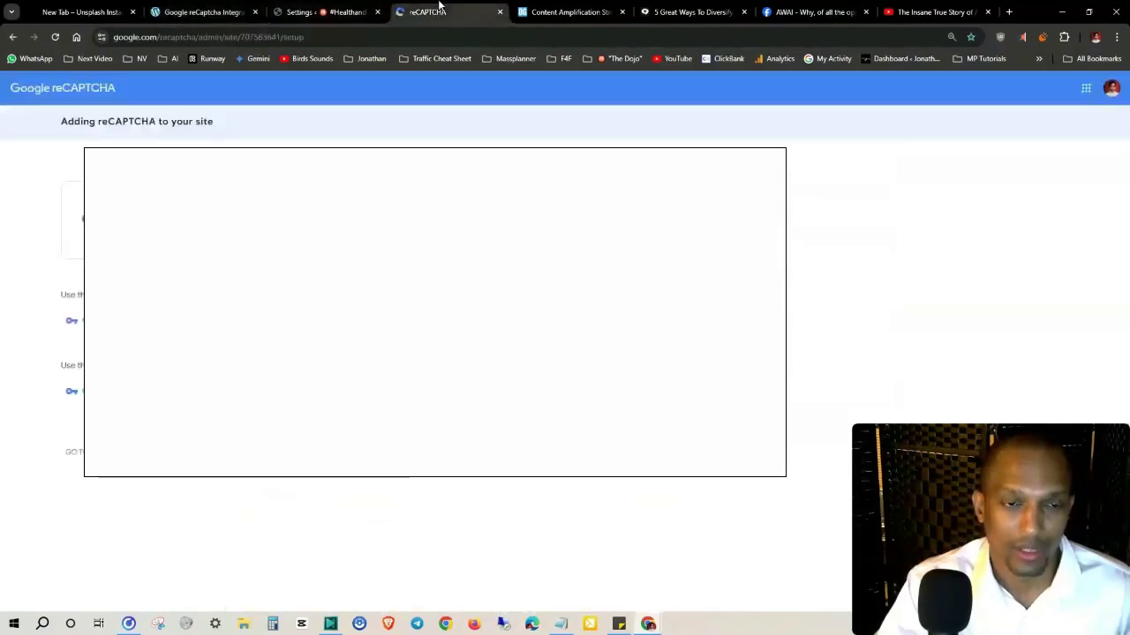
left_click(71, 323)
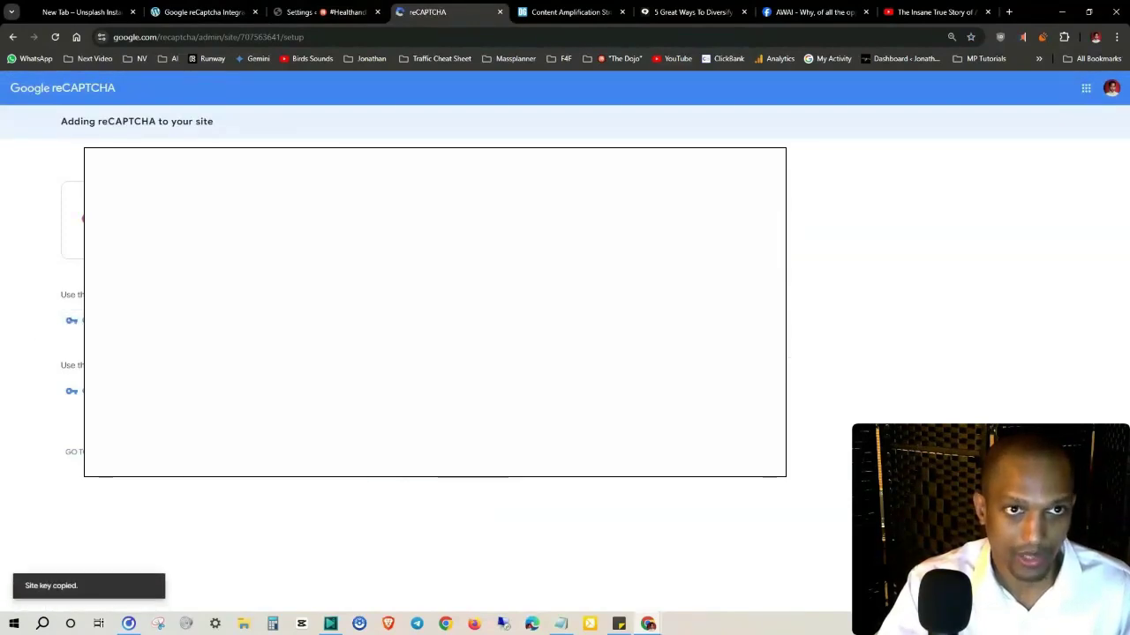
left_click(321, 9)
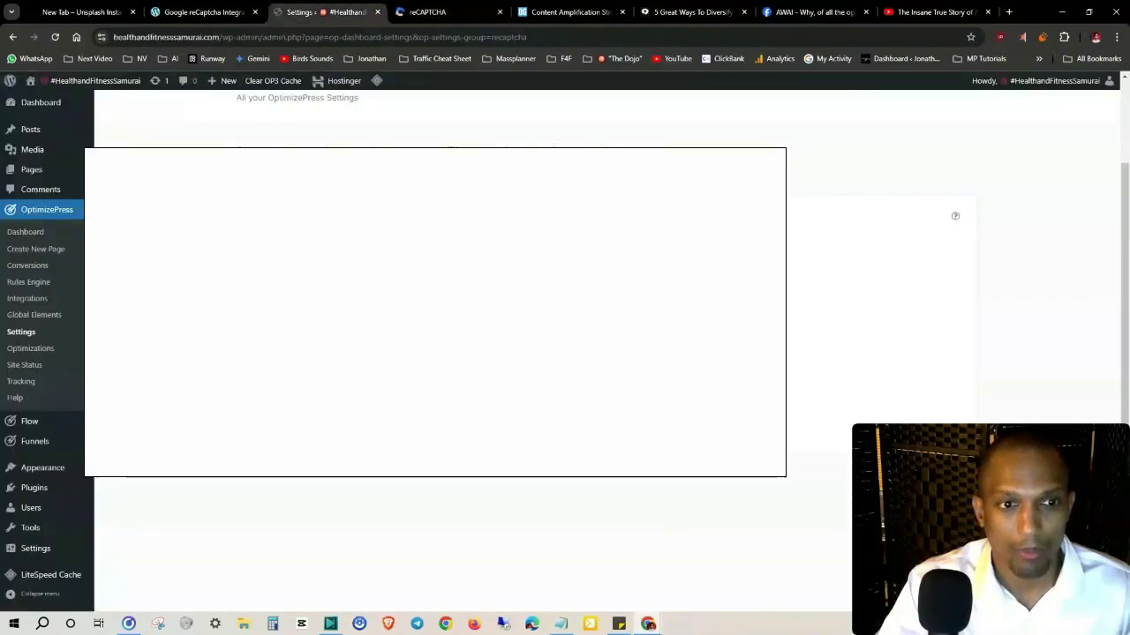
right_click(530, 266)
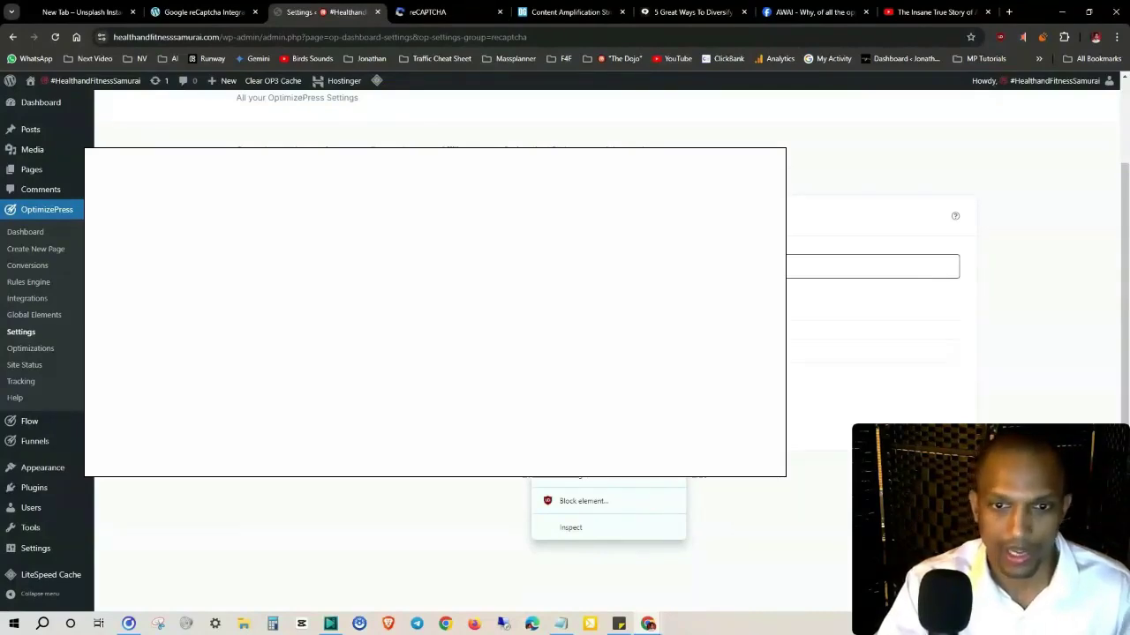
key("Escape")
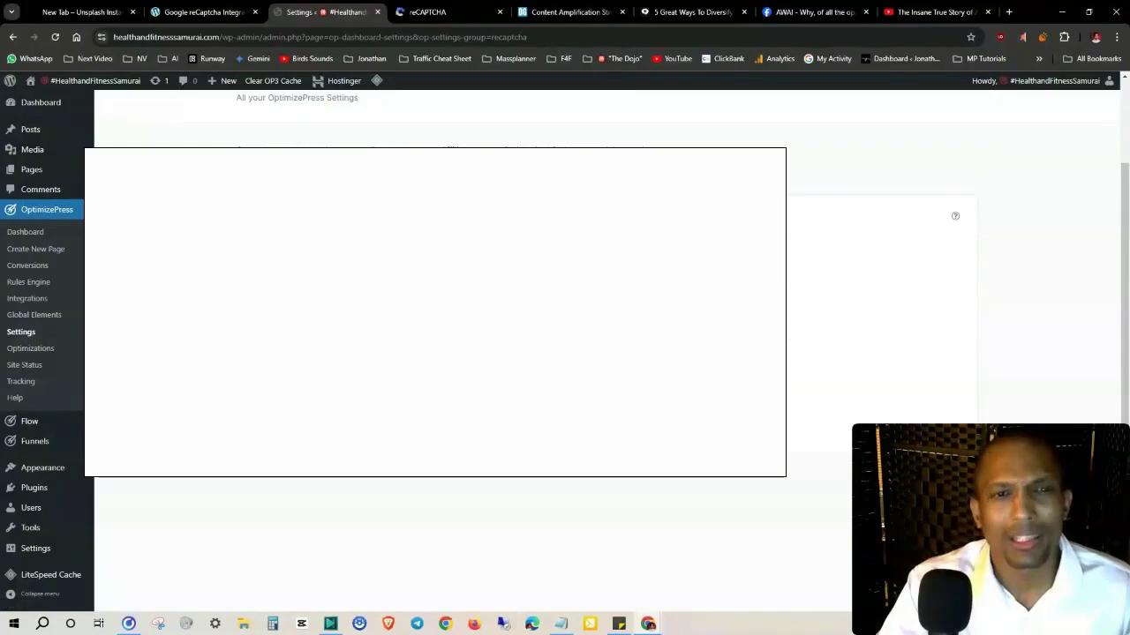
- Copy the reCAPTCHA secret key and paste it into the secret key field of OptimizePress's Google Recaptcha v3 settings
left_click(433, 11)
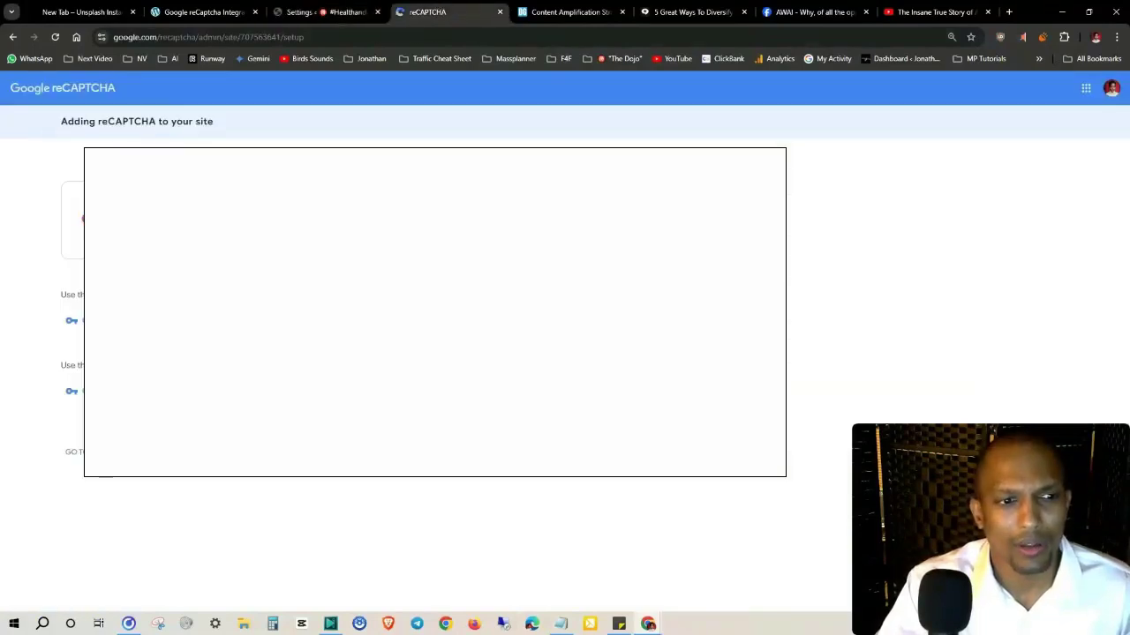
left_click(71, 391)
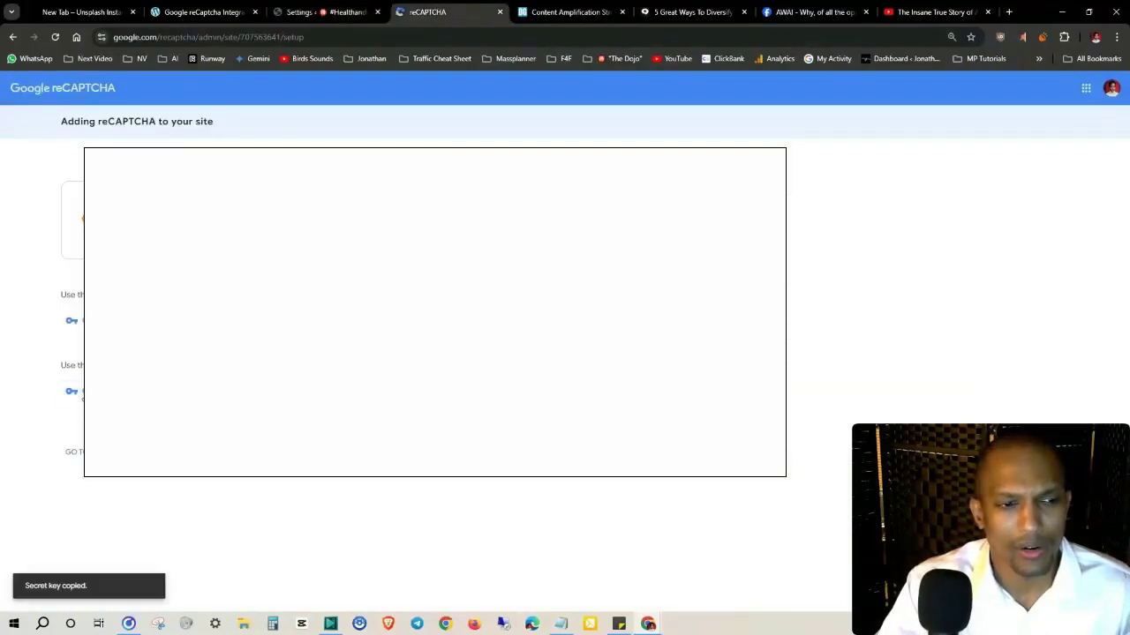
left_click(322, 12)
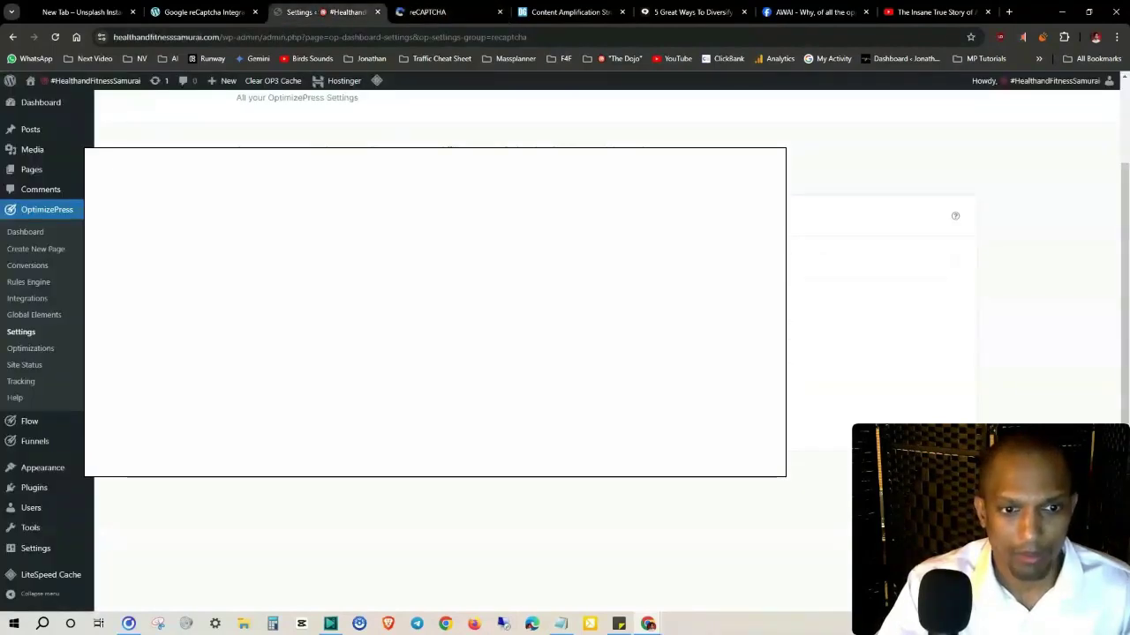
key("Escape")
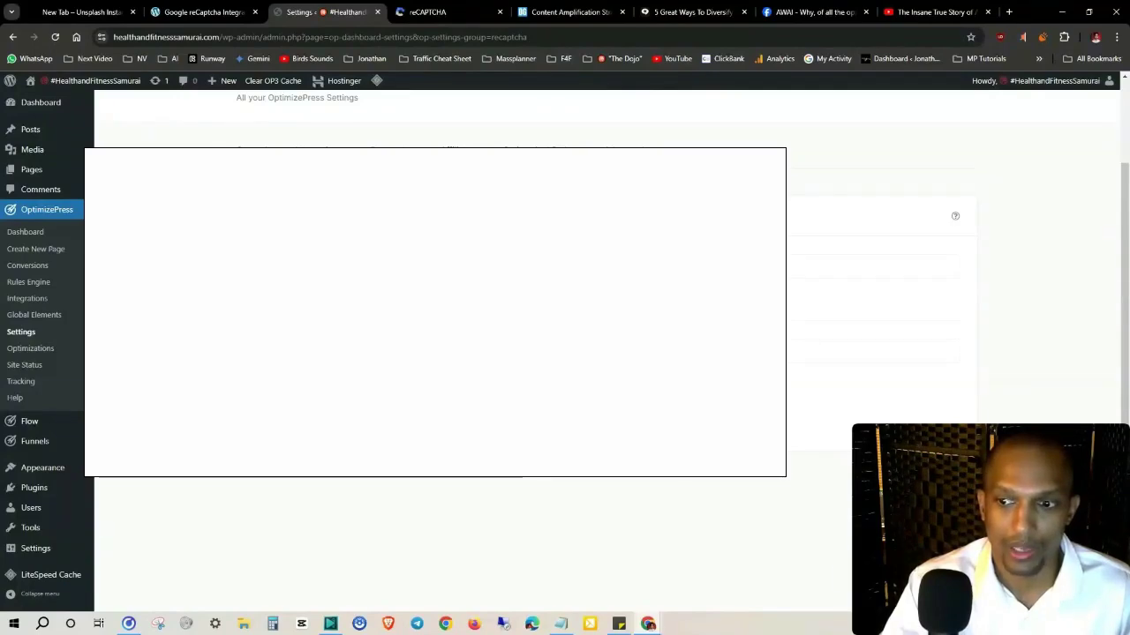
- Check the guide's section on creating an opt-in form and the reCAPTCHA badge on landing pages
key("ctrl+Tab")
key("ctrl+shift+Tab")
key("ctrl+shift+Tab")
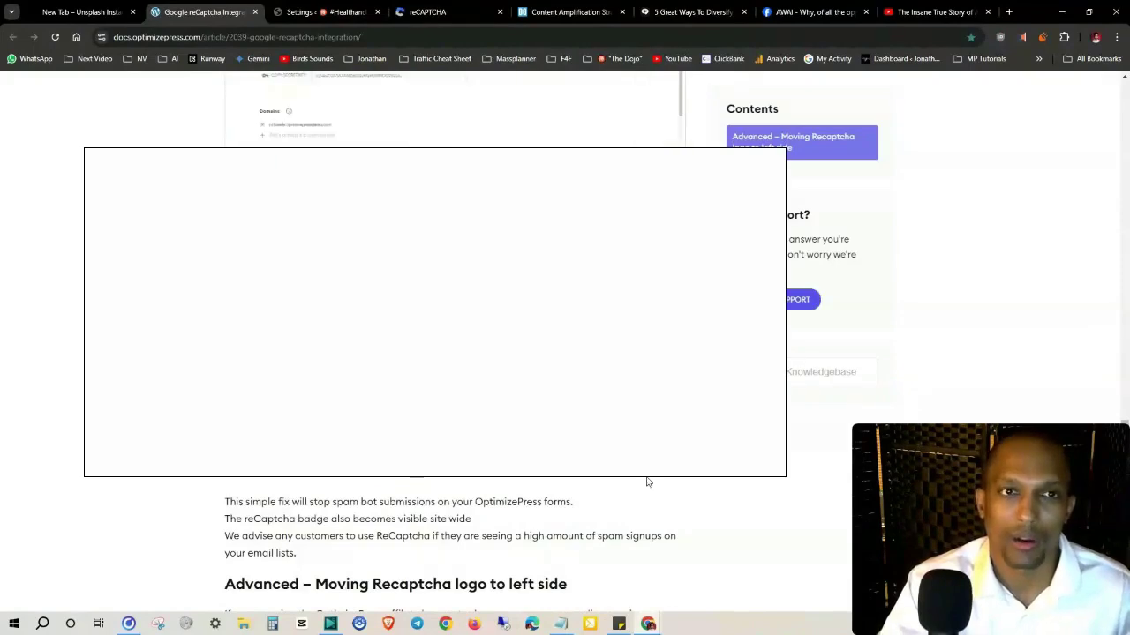
- Start a new lead magnet funnel in OptimizePress using the Subscriber design with Wellness niche branding
left_click(326, 12)
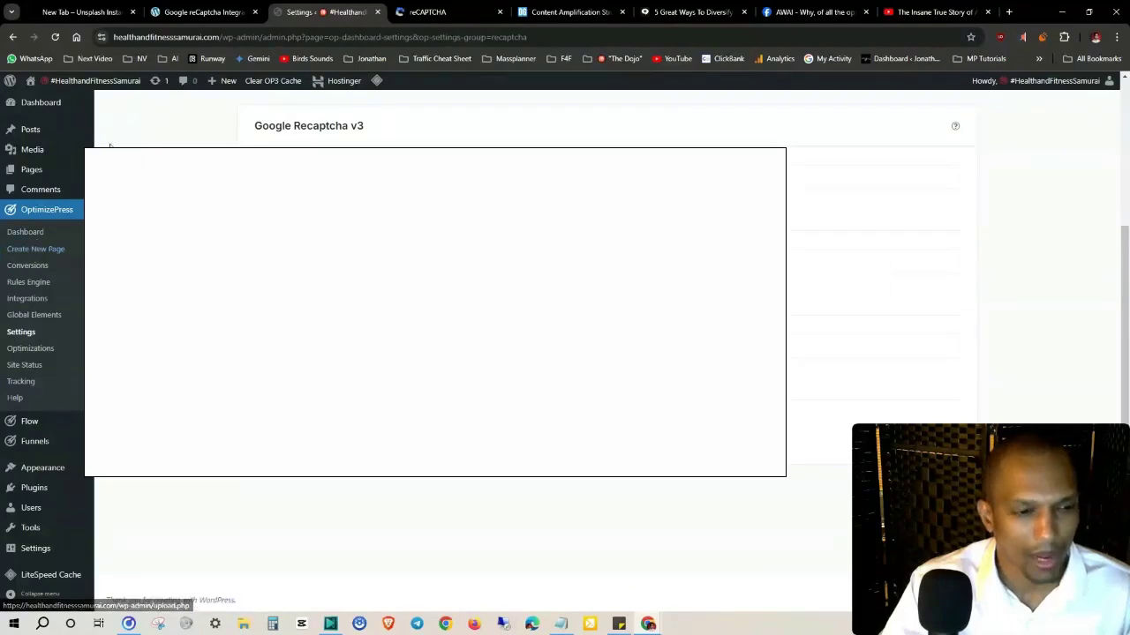
mouse_move(39, 443)
left_click(132, 459)
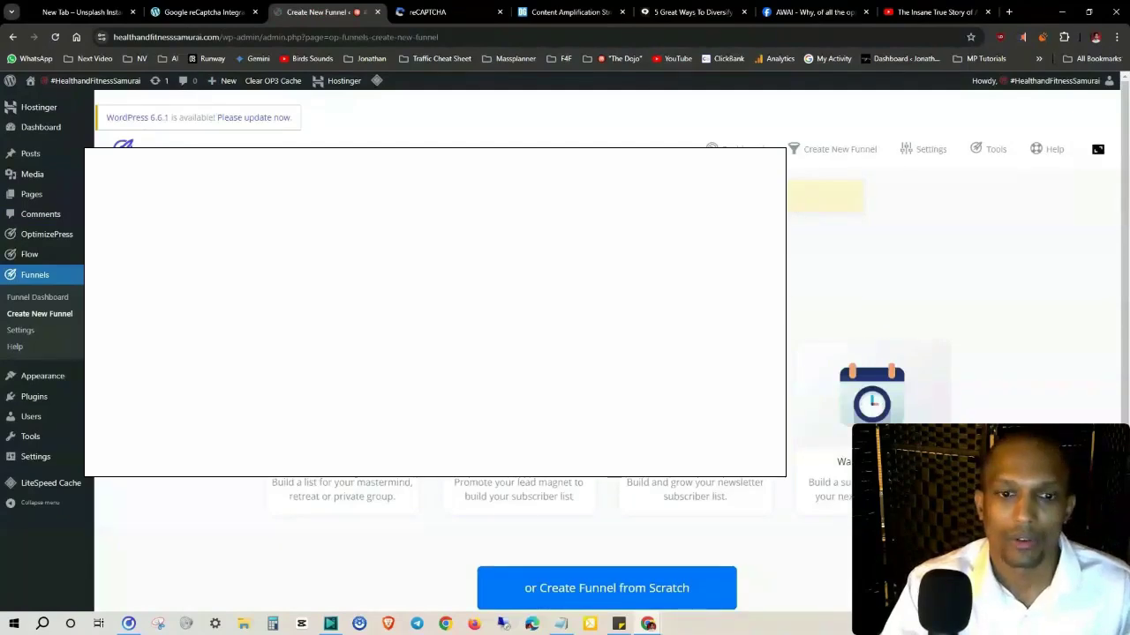
left_click(564, 512)
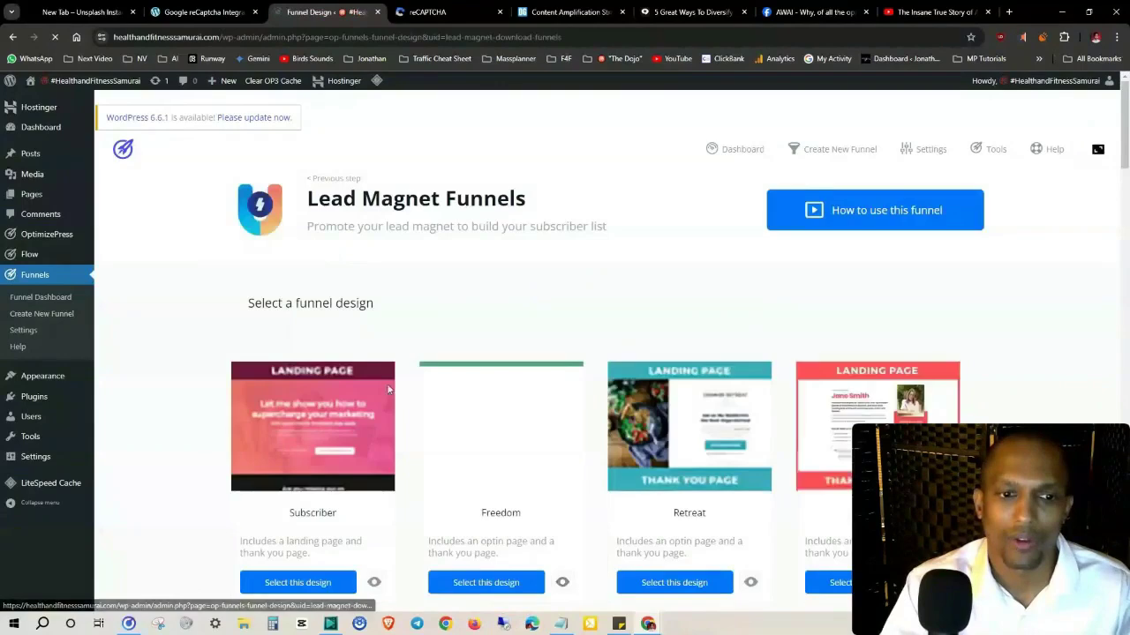
left_click(297, 582)
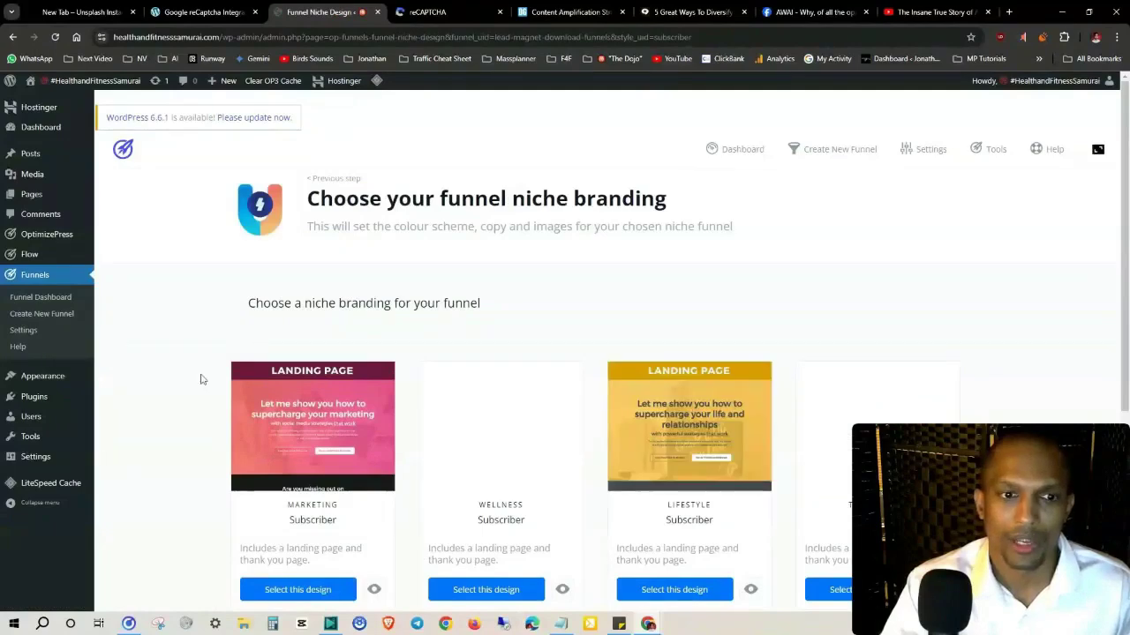
scroll(408, 310, "down", 1)
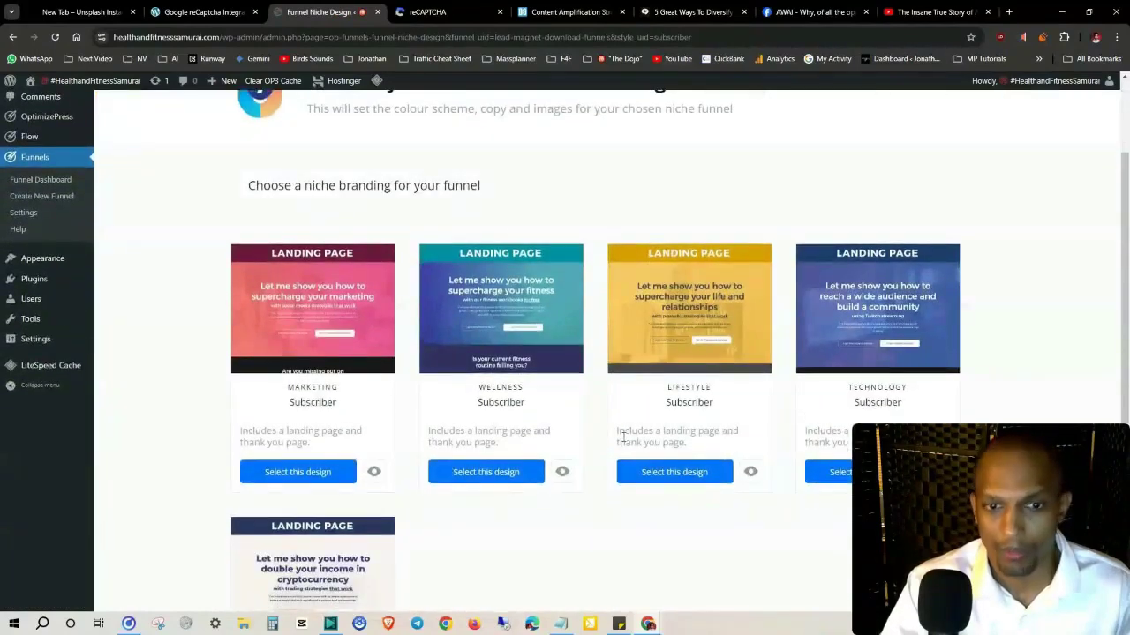
left_click(477, 480)
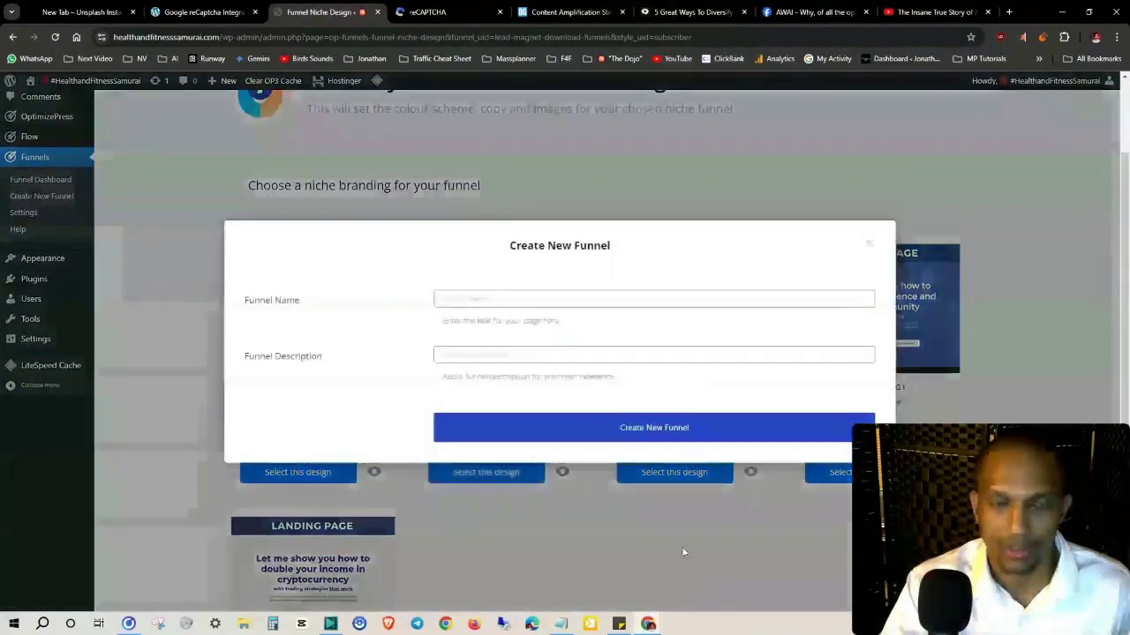
- Name the new funnel "HandF", reuse the name as its description and create the funnel
left_click(500, 300)
left_click(453, 300)
type("Health")
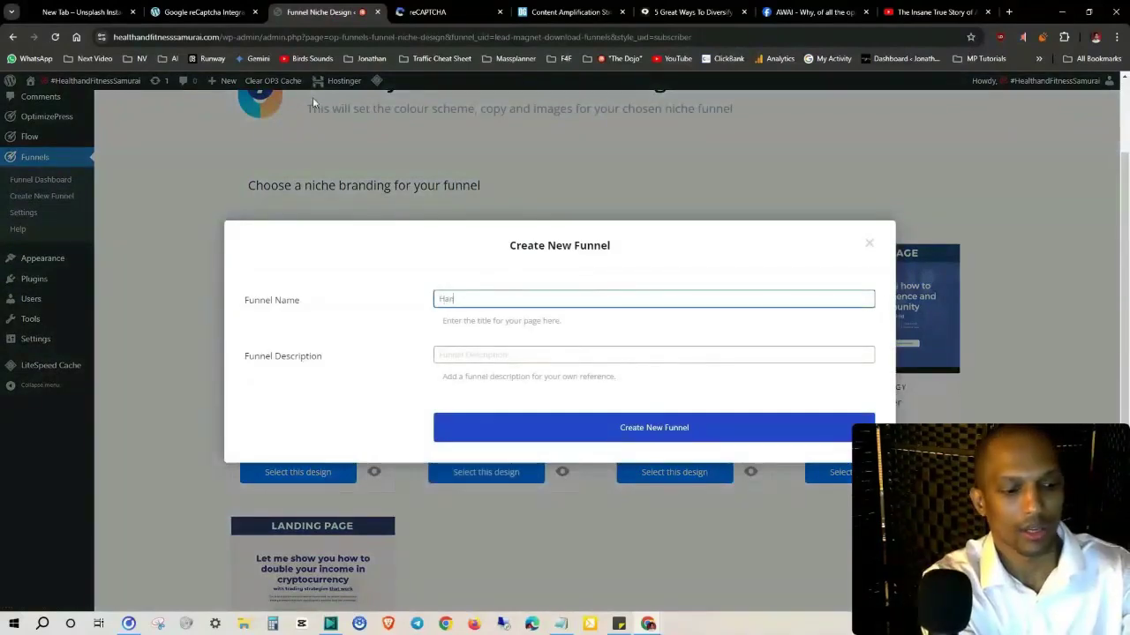
double_click(452, 300)
right_click(452, 302)
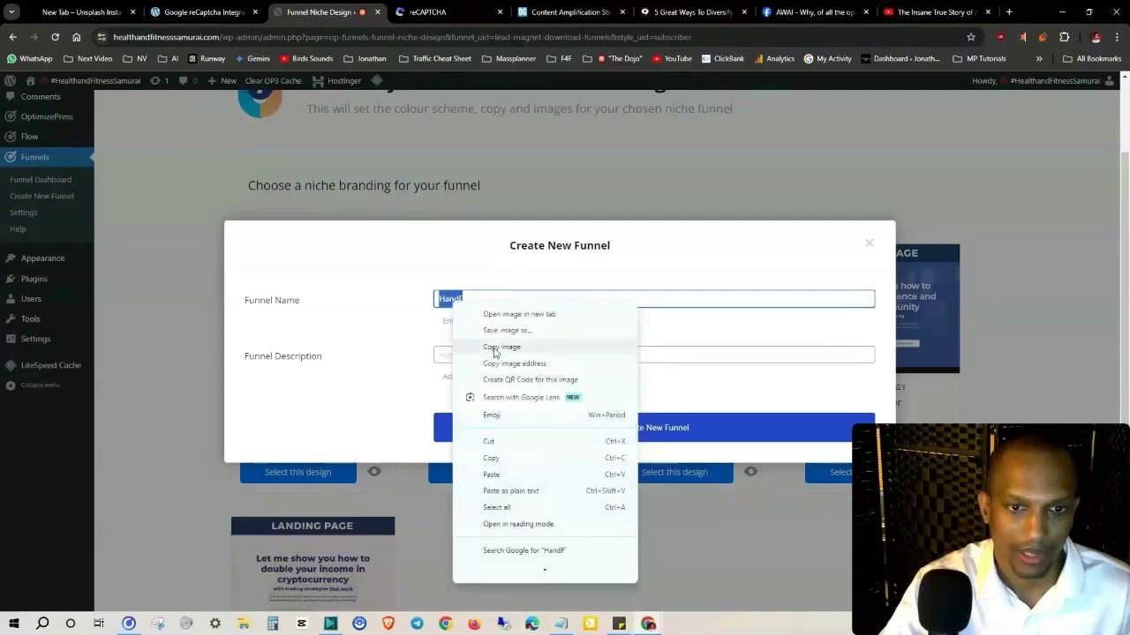
left_click(492, 458)
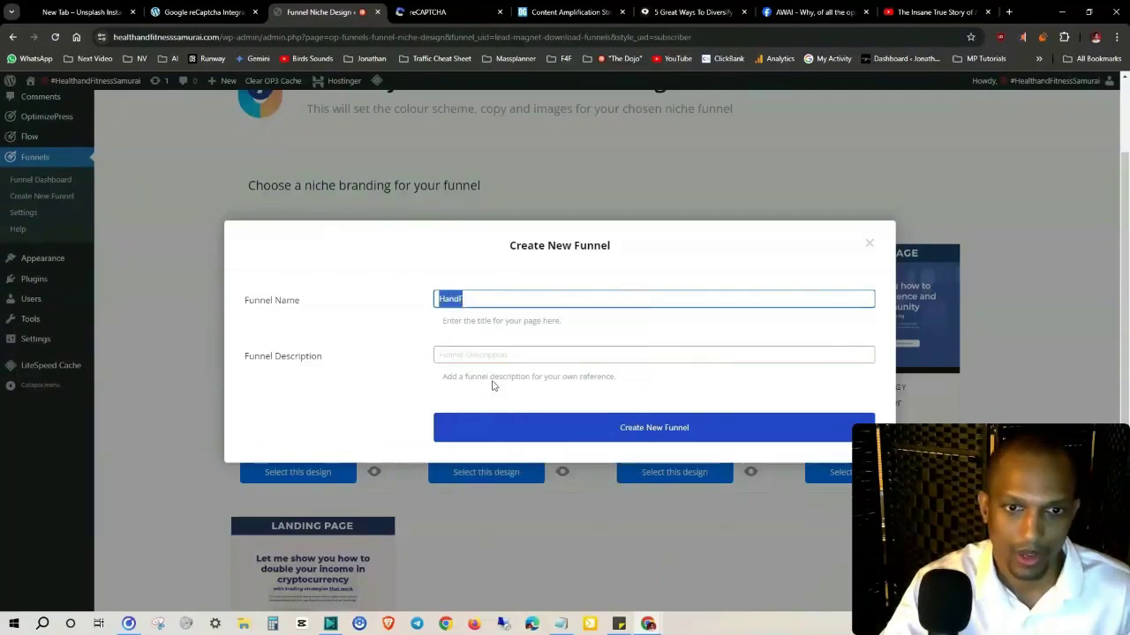
left_click(495, 354)
right_click(496, 354)
left_click(542, 206)
left_click(634, 426)
- Check the guide's example badge, preview the HandF funnel's landing page to look for the reCAPTCHA badge, and close the preview
left_click(210, 7)
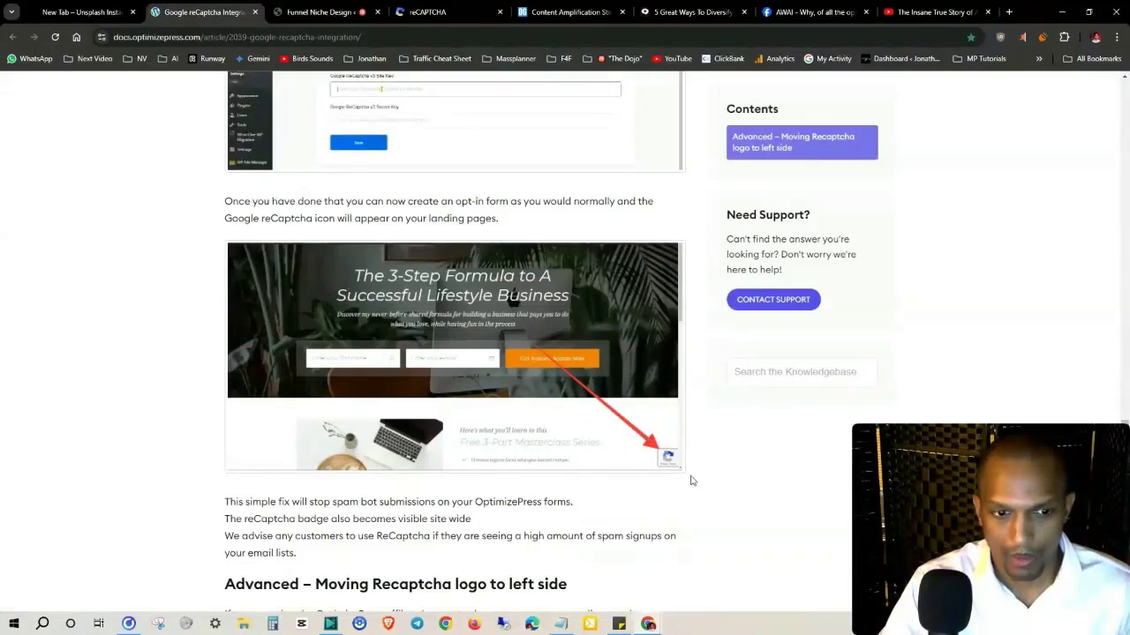
key("ctrl+shift+Tab")
key("ctrl+Tab")
key("ctrl+Tab")
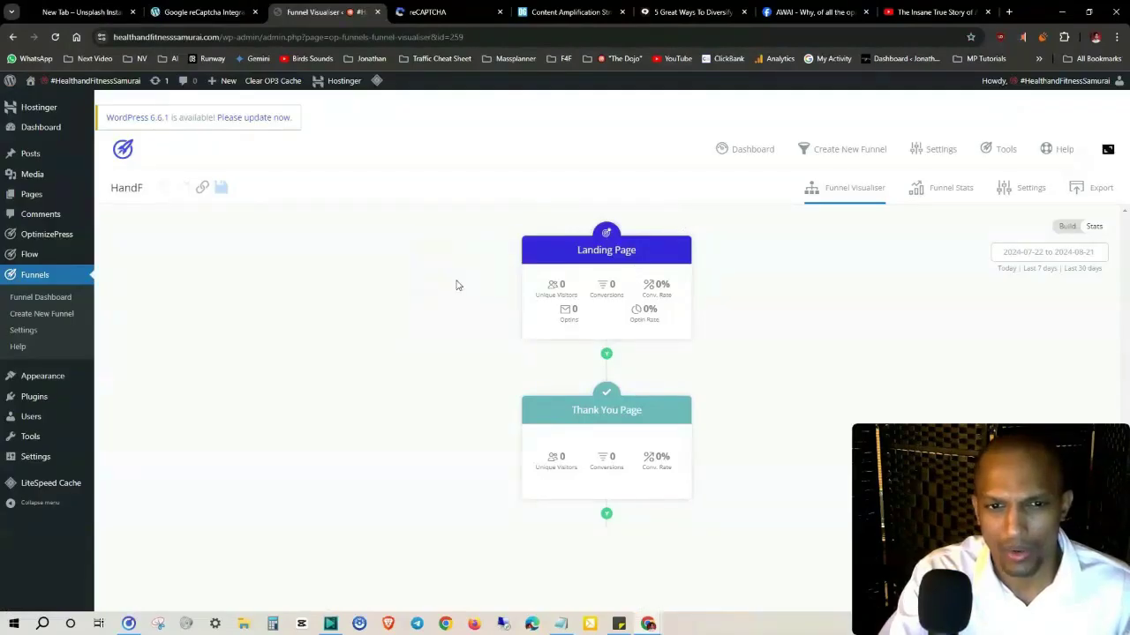
left_click(681, 228)
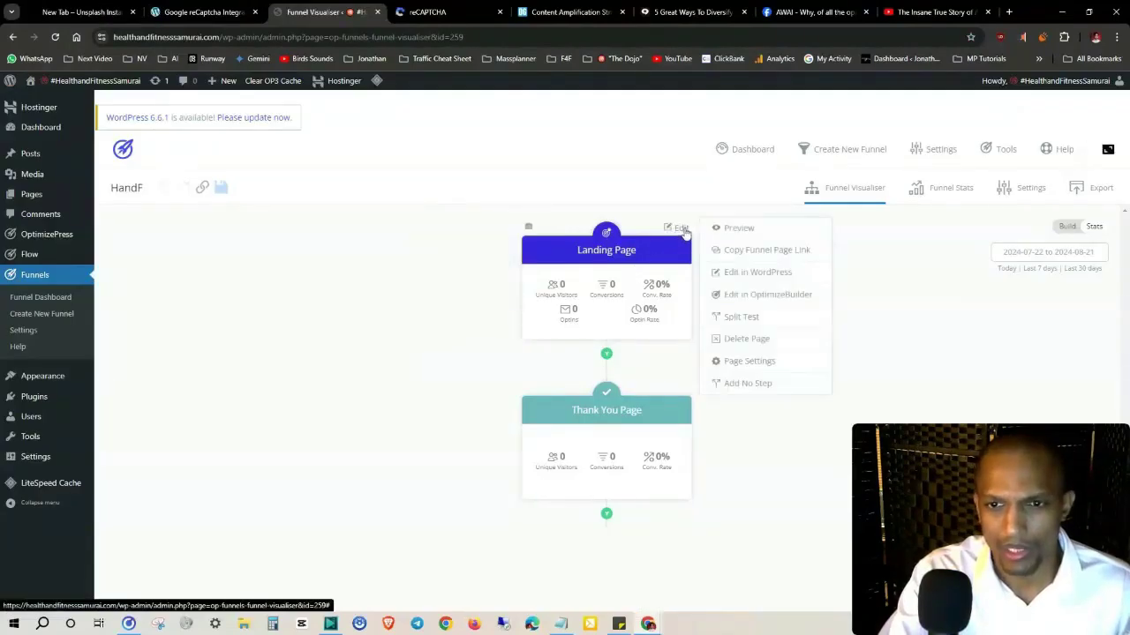
left_click(742, 228)
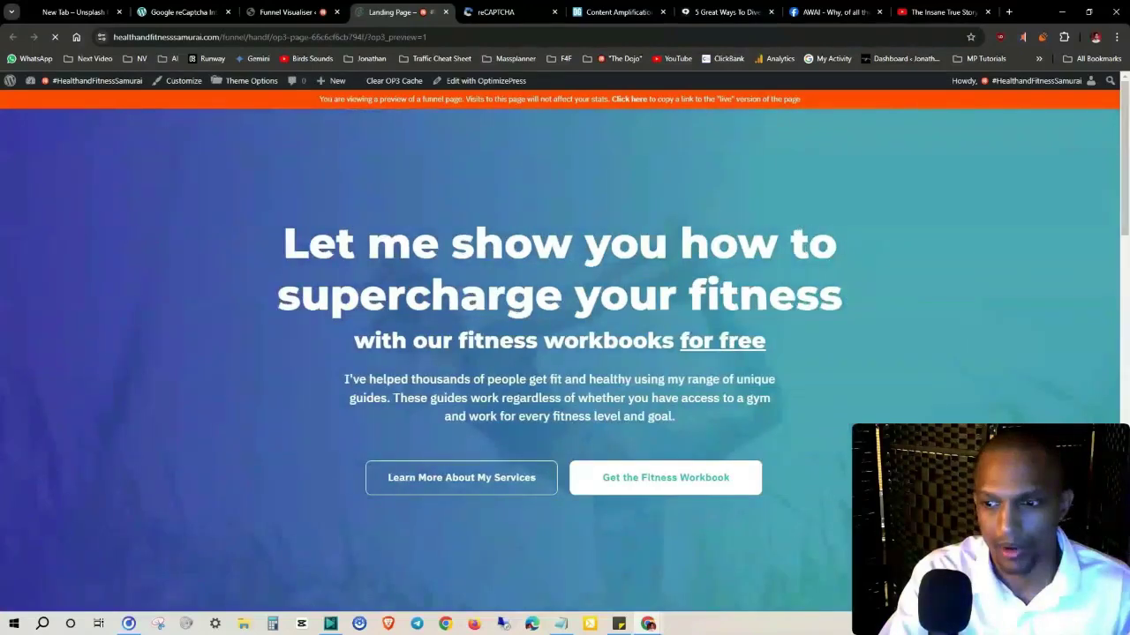
scroll(564, 353, "down", 2)
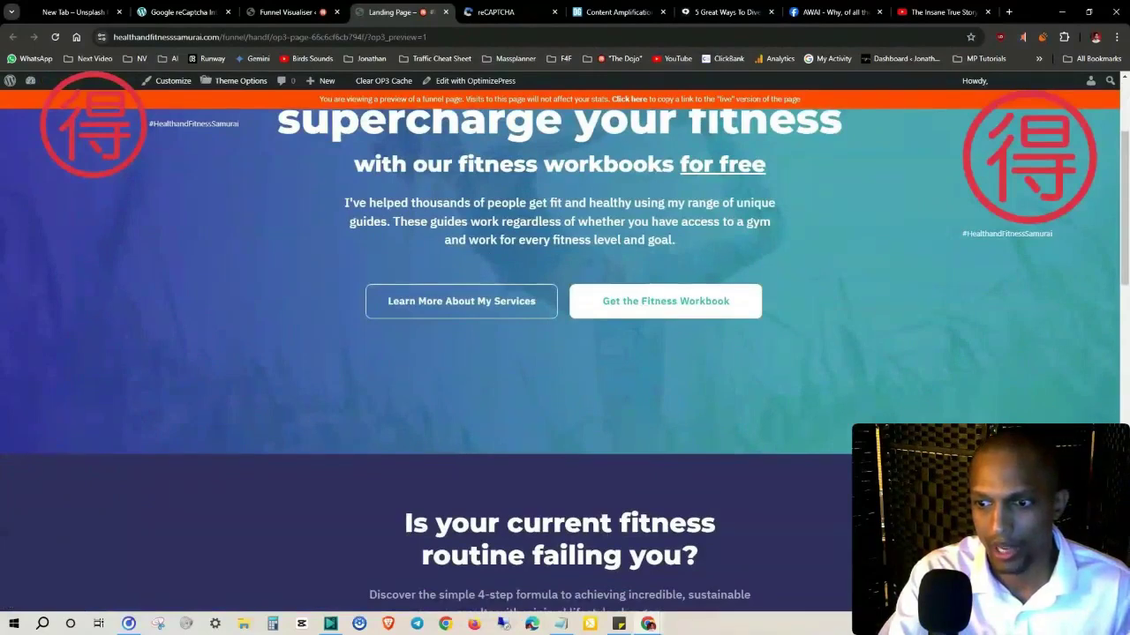
scroll(294, 404, "up", 2)
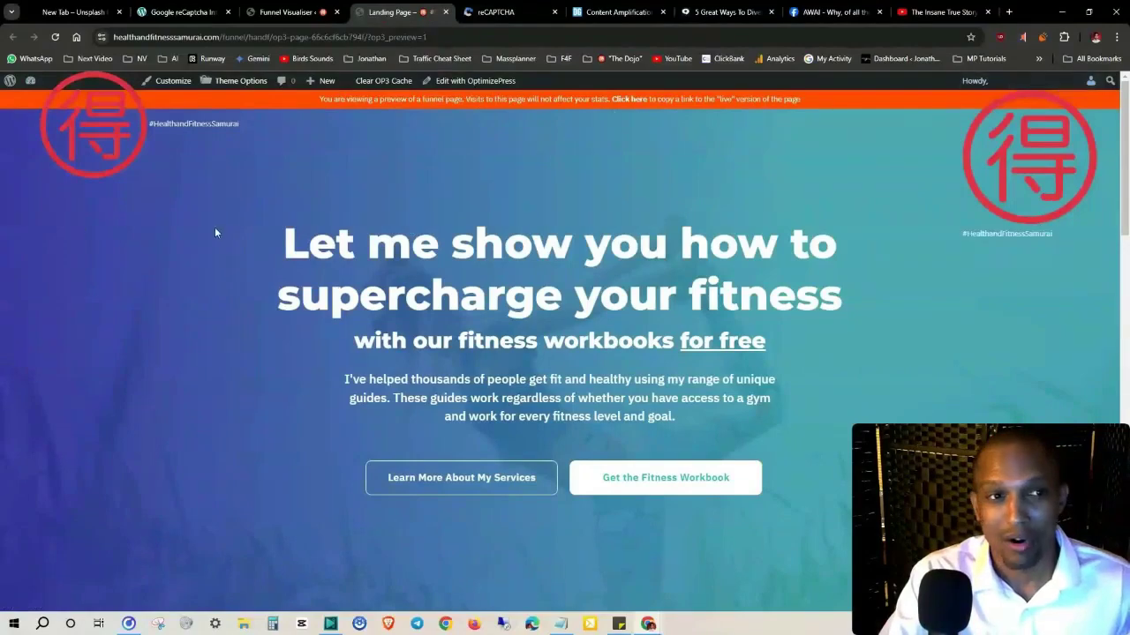
scroll(411, 356, "down", 4)
scroll(411, 356, "up", 4)
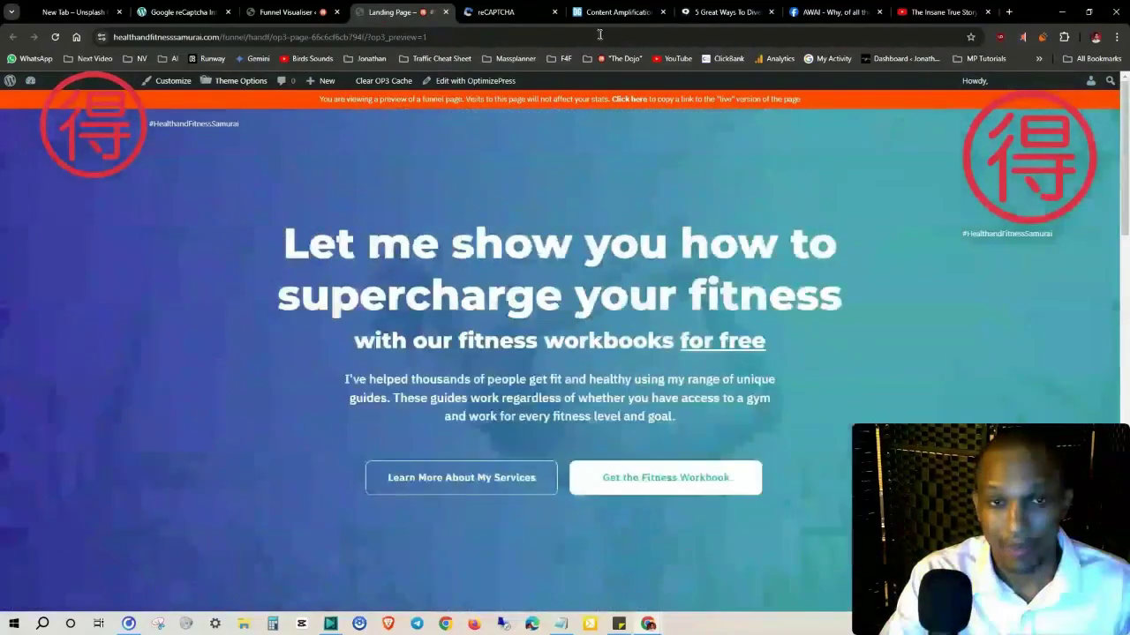
left_click(446, 11)
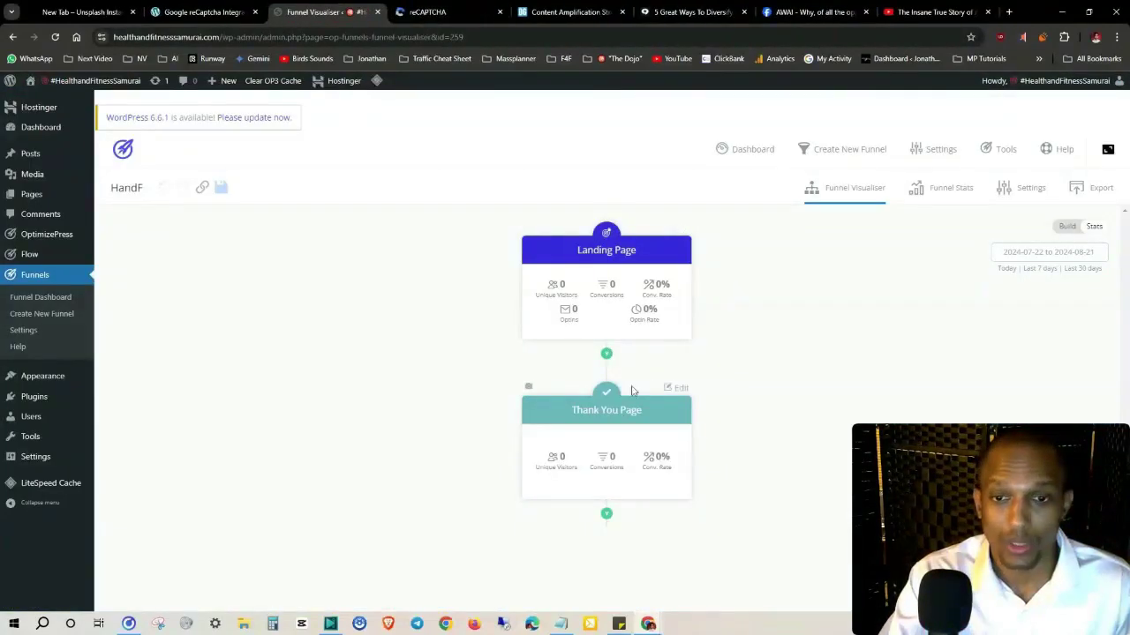
- Read the guide's advanced section on moving the Recaptcha logo to the left side with custom CSS
left_click(190, 9)
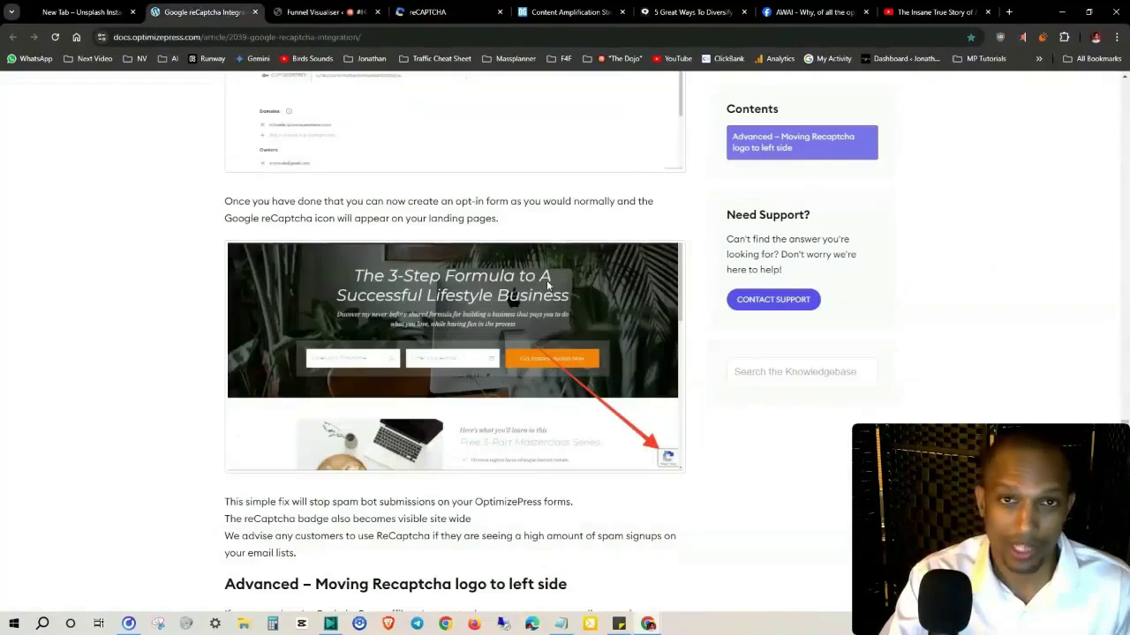
scroll(443, 277, "down", 4)
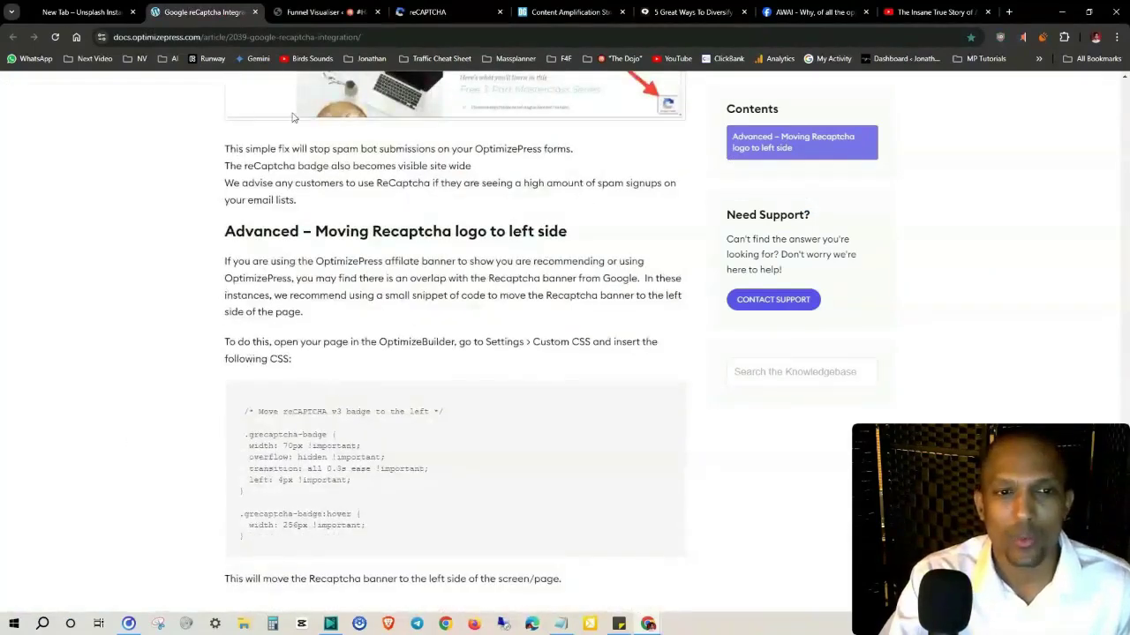
left_click_drag(224, 265, 653, 277)
left_click(336, 286)
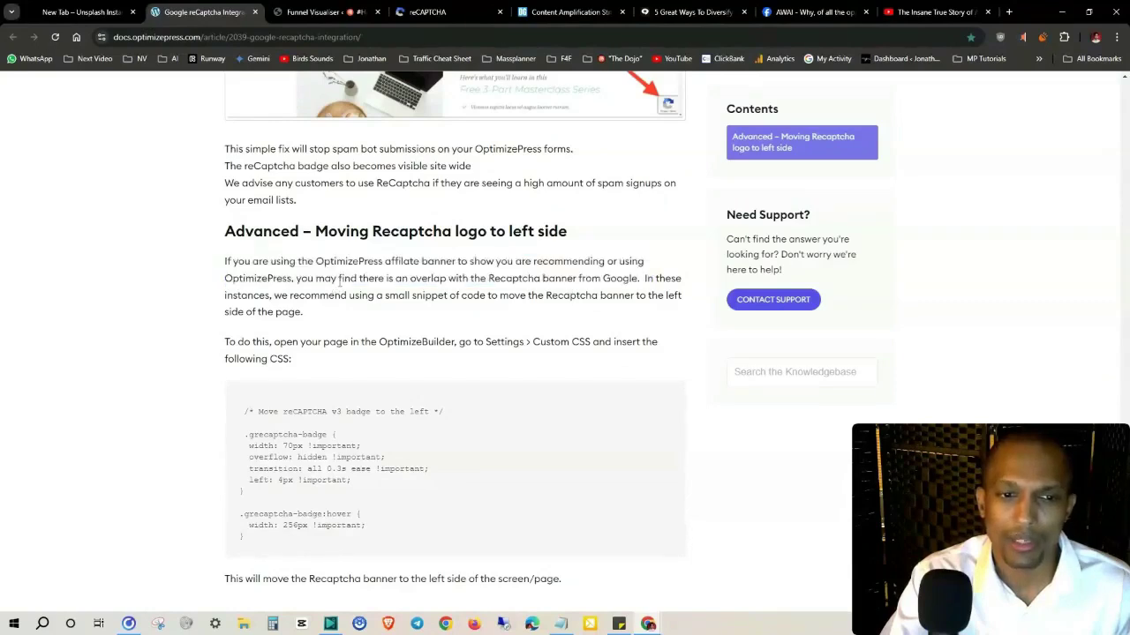
- Examine the guide's explanation of the affiliate banner overlap and its instructions for inserting the badge-moving CSS through OptimizeBuilder's Custom CSS settings
left_click_drag(325, 280, 637, 284)
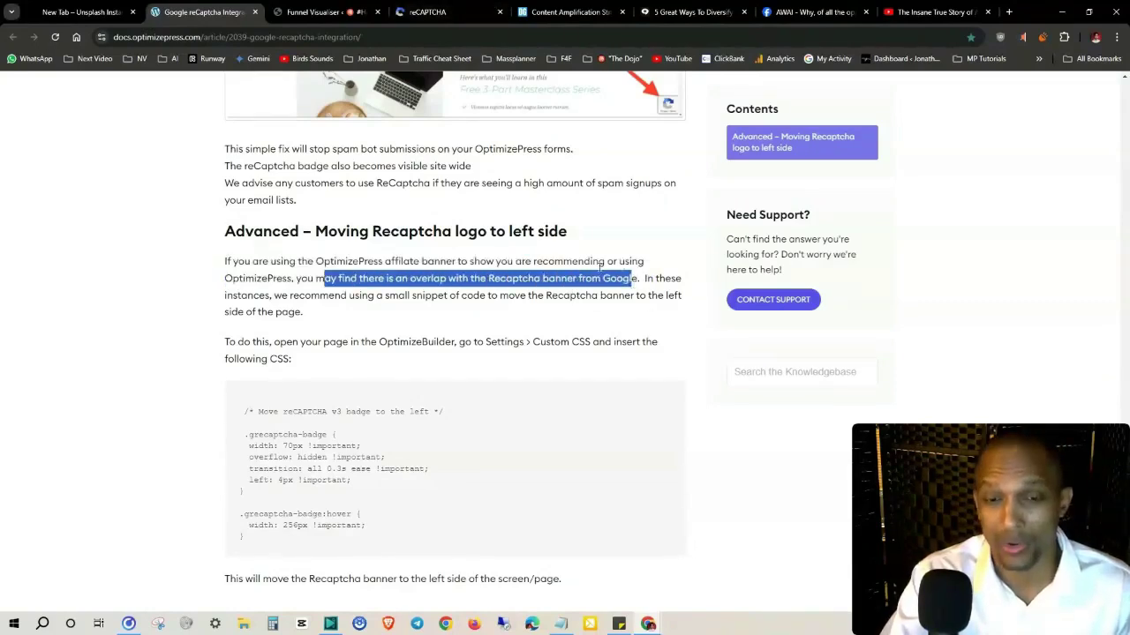
left_click(289, 302)
left_click_drag(267, 302, 675, 319)
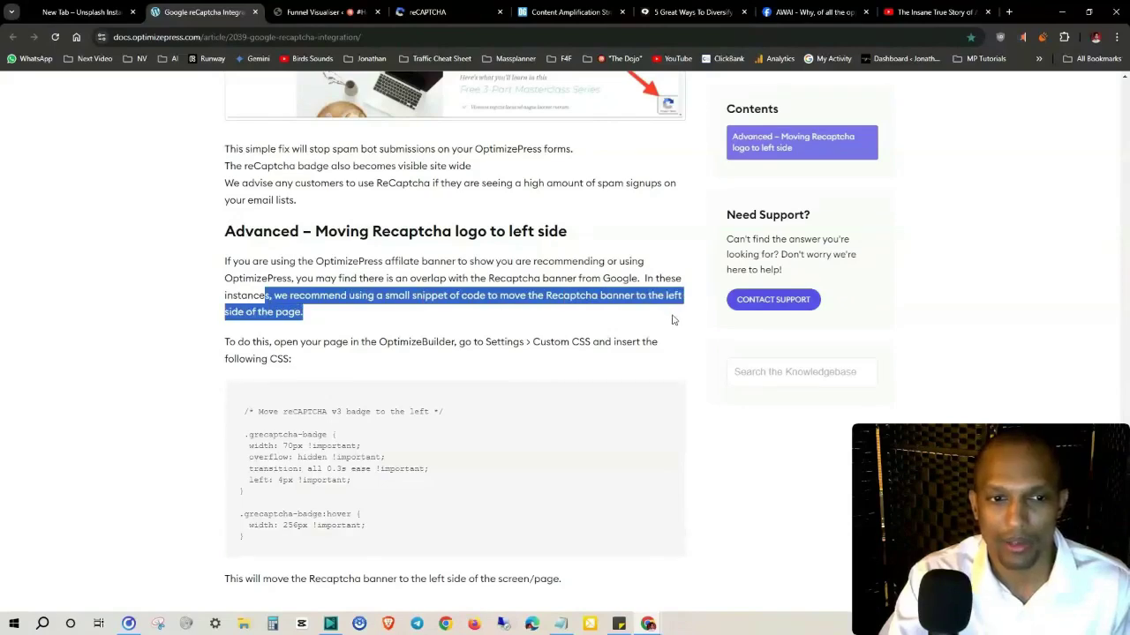
left_click(629, 315)
scroll(121, 303, "down", 3)
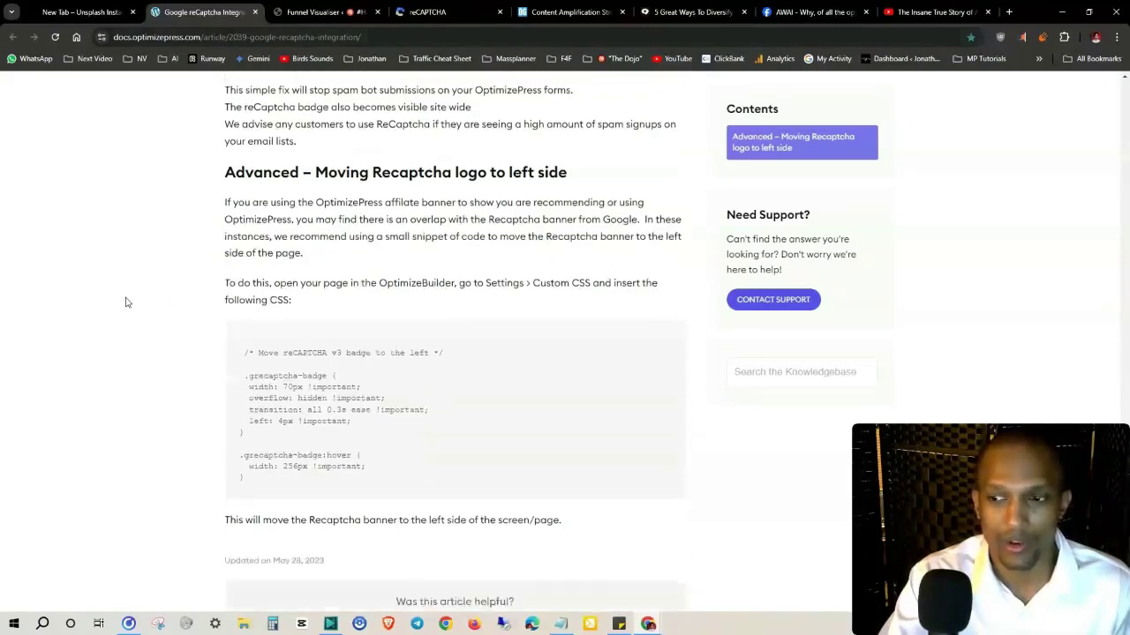
scroll(236, 465, "up", 3)
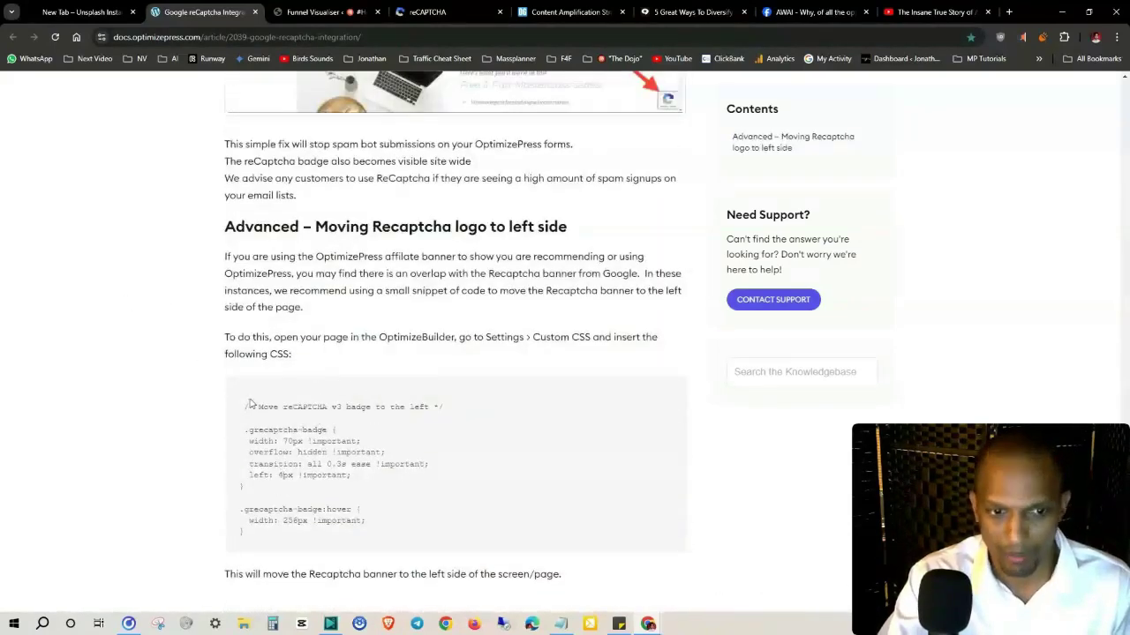
left_click_drag(226, 338, 460, 340)
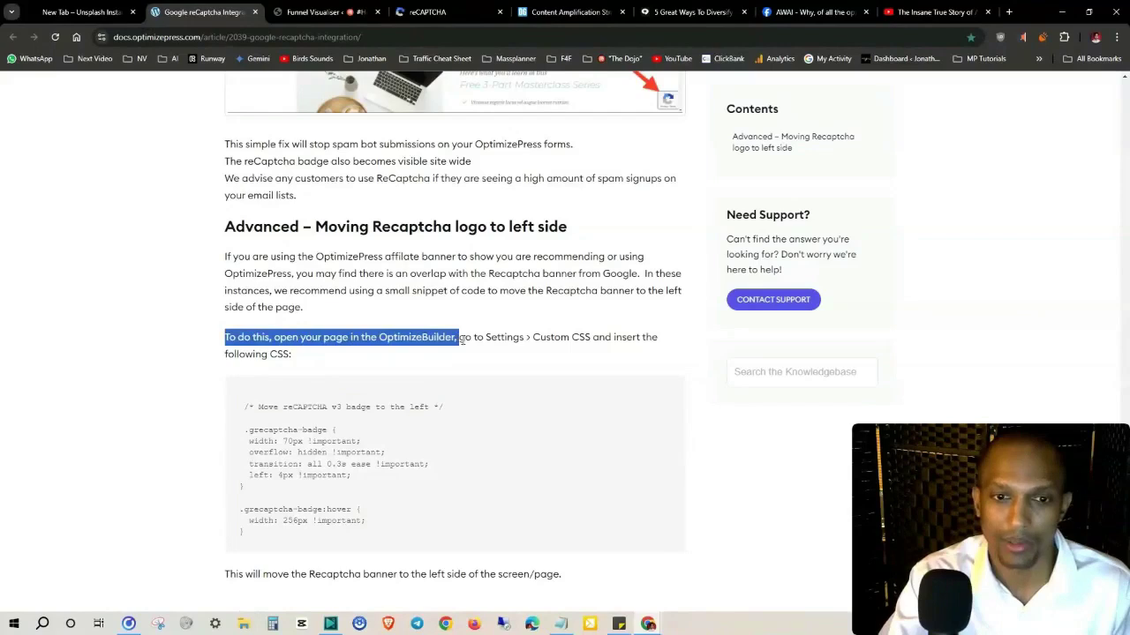
left_click(512, 338)
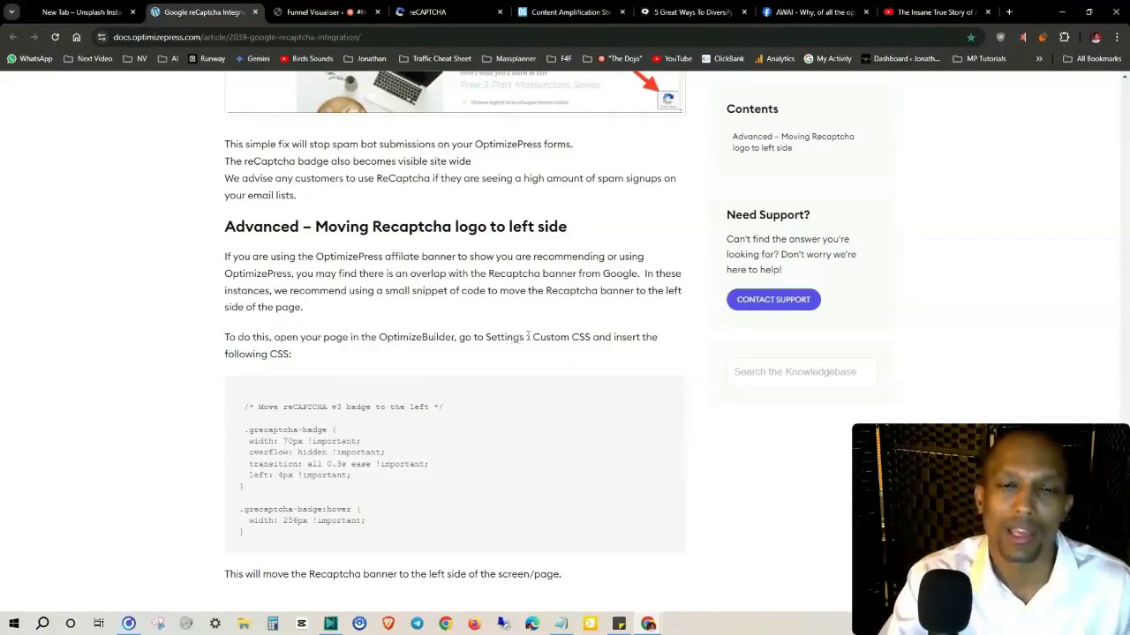
double_click(600, 338)
left_click(216, 476)
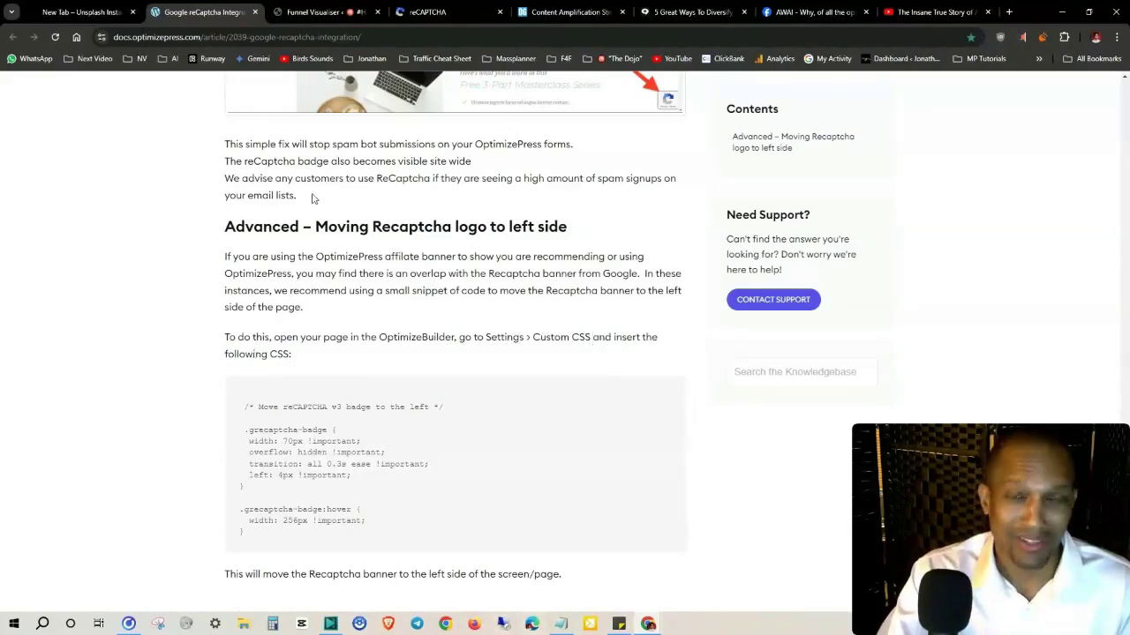
- Review the end of the guide, then look back over its reCAPTCHA key and site registration sections
scroll(311, 198, "down", 3)
scroll(191, 438, "up", 1)
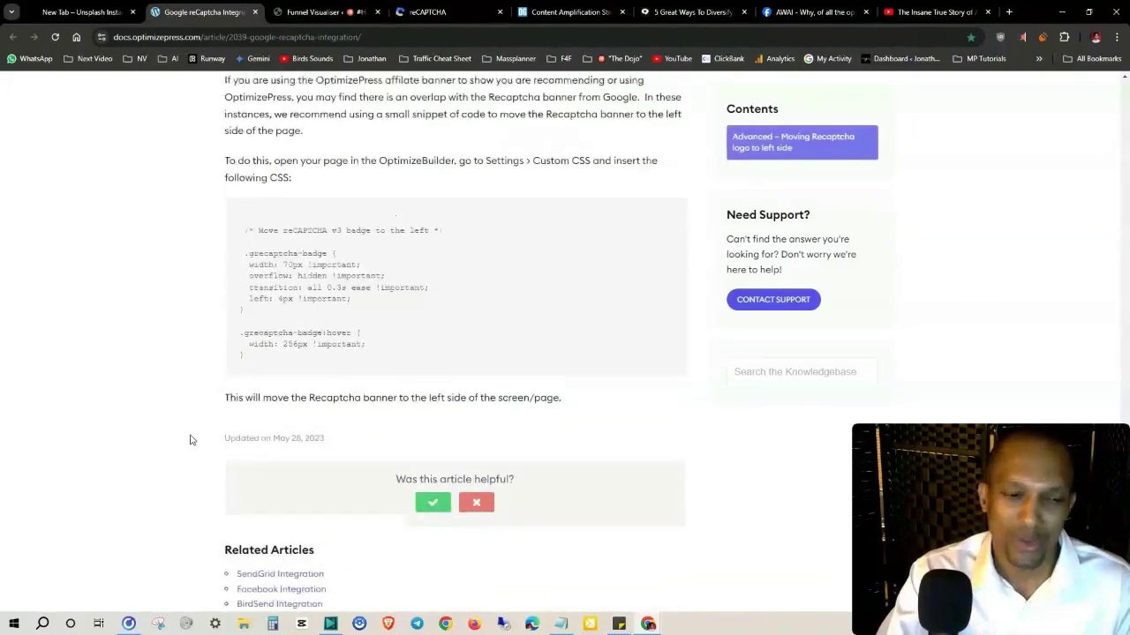
scroll(190, 440, "up", 12)
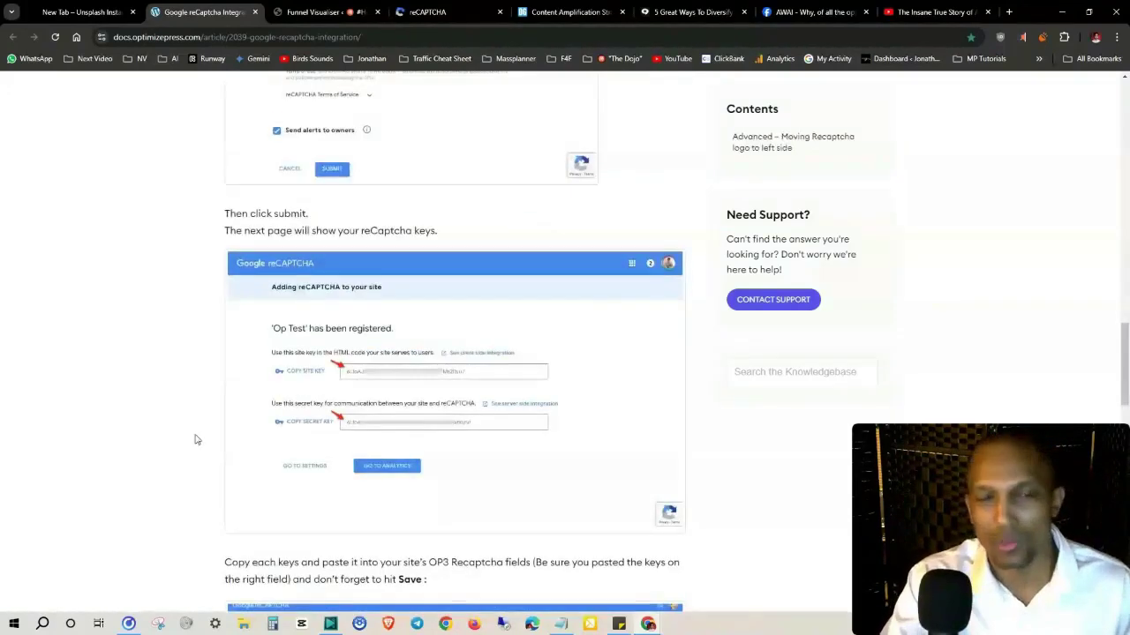
scroll(196, 440, "up", 6)
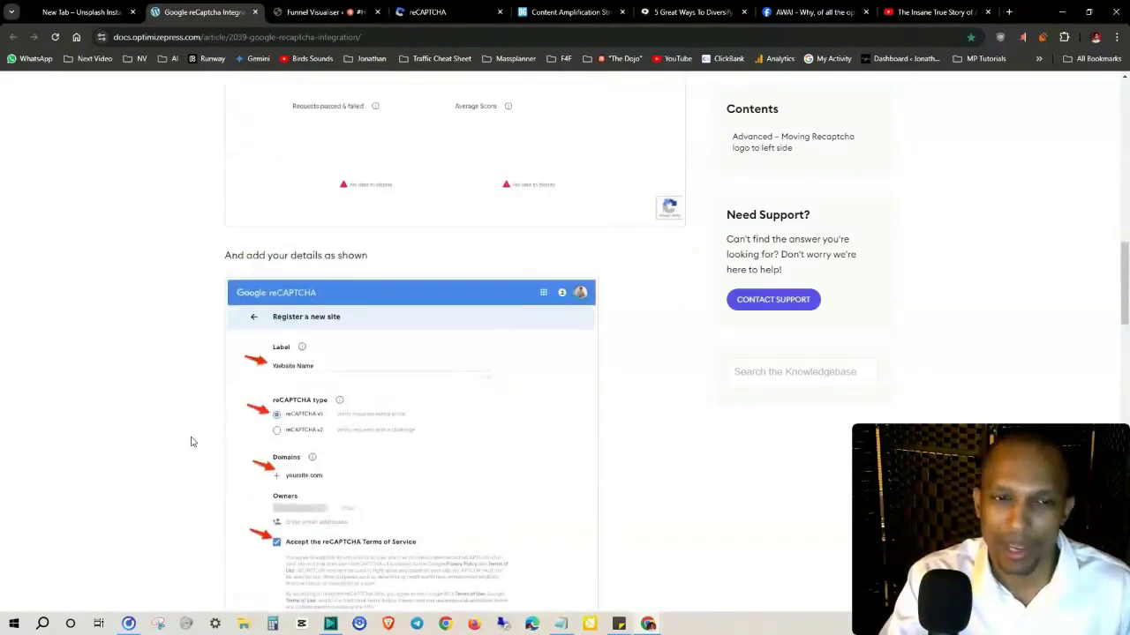